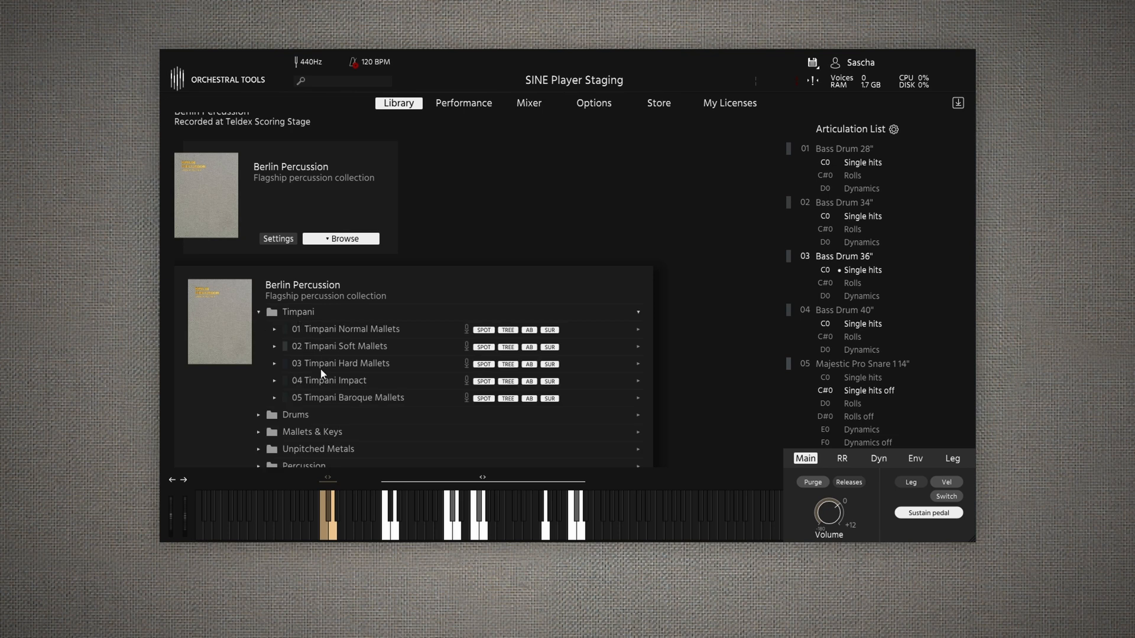
# - Expand the Drums and Mallets & Keys folders of the Berlin Percussion collection
pyautogui.click(296, 380)
pyautogui.scroll(-1, 346, 368)
pyautogui.scroll(-3, 346, 368)
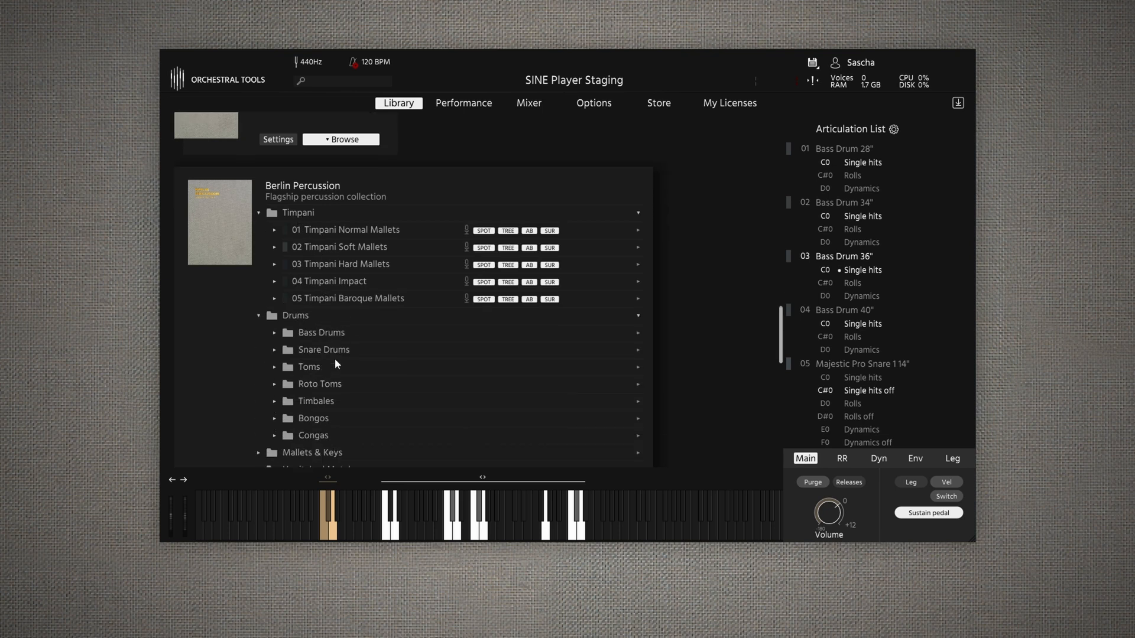
pyautogui.click(308, 383)
pyautogui.scroll(-1, 319, 391)
# - Expand the Unpitched Metals, Percussion and Toys folders of the Berlin Percussion collection
pyautogui.scroll(-4, 315, 383)
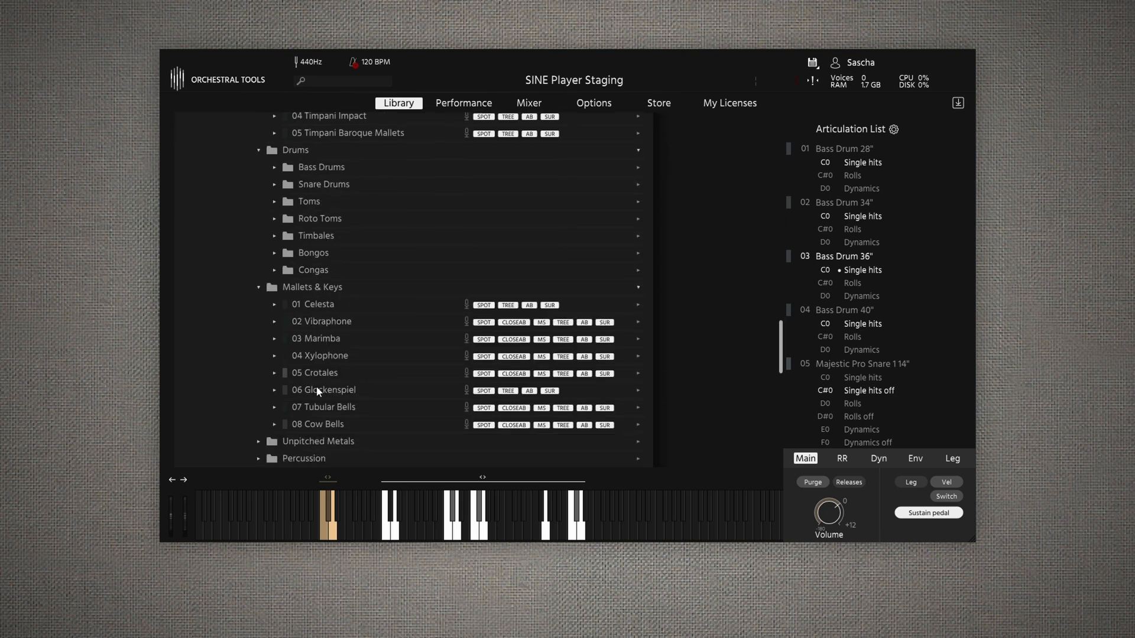
pyautogui.click(310, 374)
pyautogui.scroll(-3, 310, 377)
pyautogui.click(312, 381)
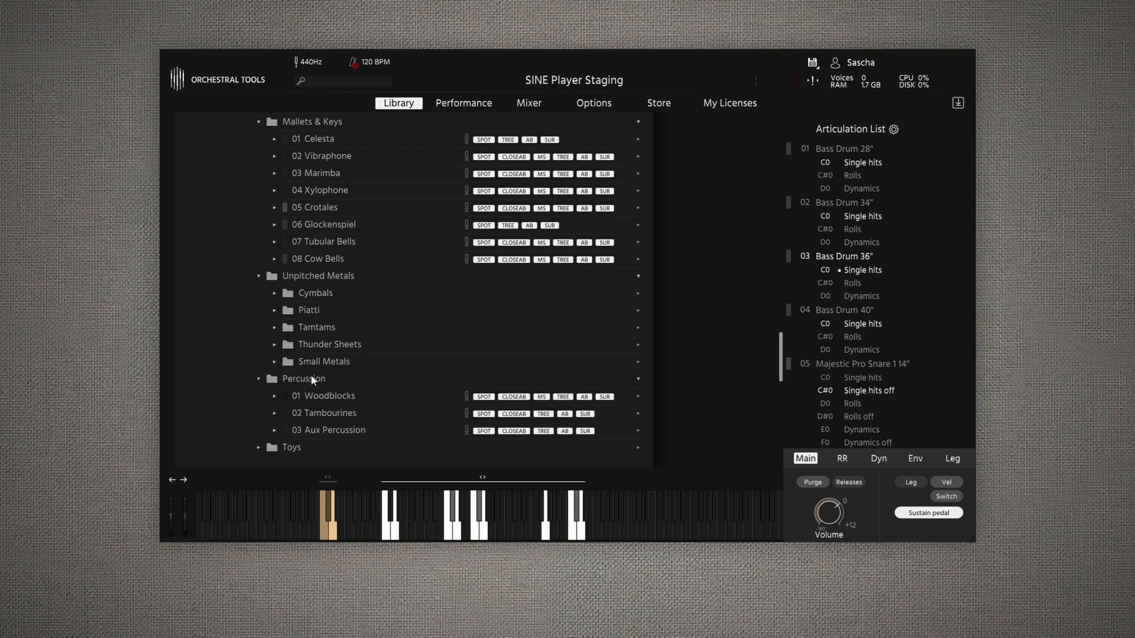
pyautogui.scroll(-3, 301, 379)
pyautogui.click(295, 377)
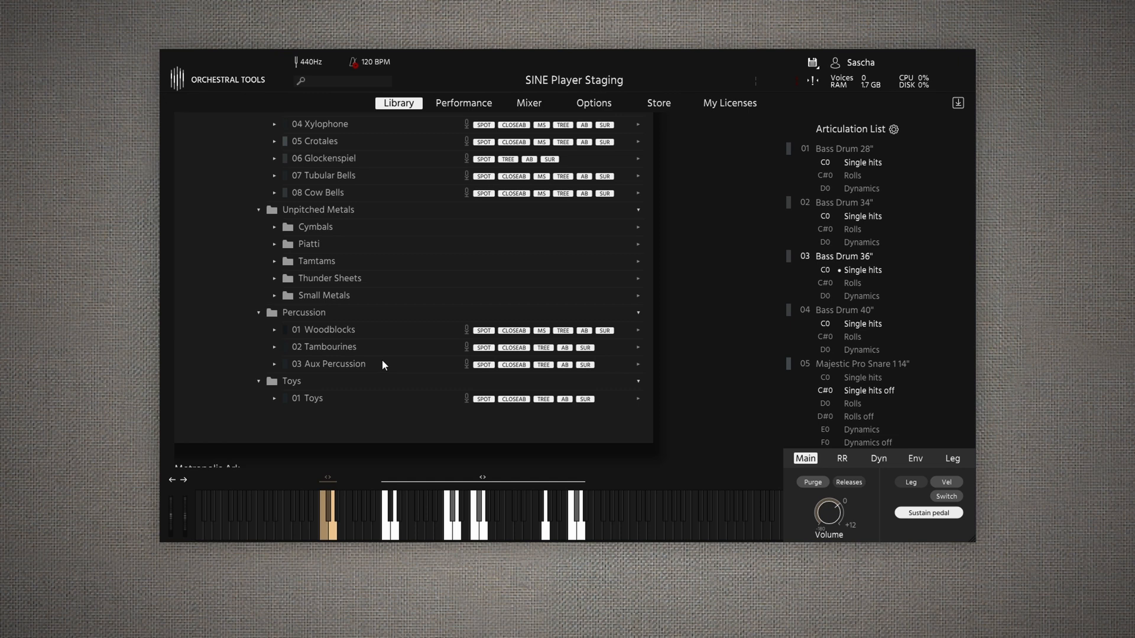
# - Show the performance view and look through Bass Drum 28", 34", 36" and 40" one after another
pyautogui.scroll(6, 382, 364)
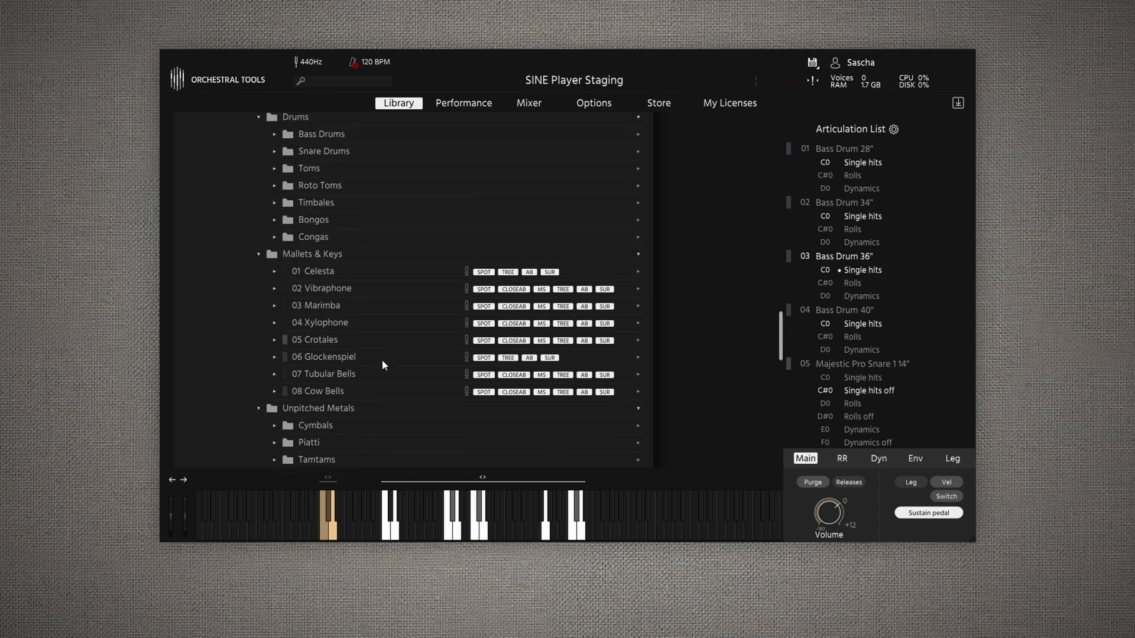
pyautogui.scroll(2, 382, 362)
pyautogui.scroll(2, 382, 359)
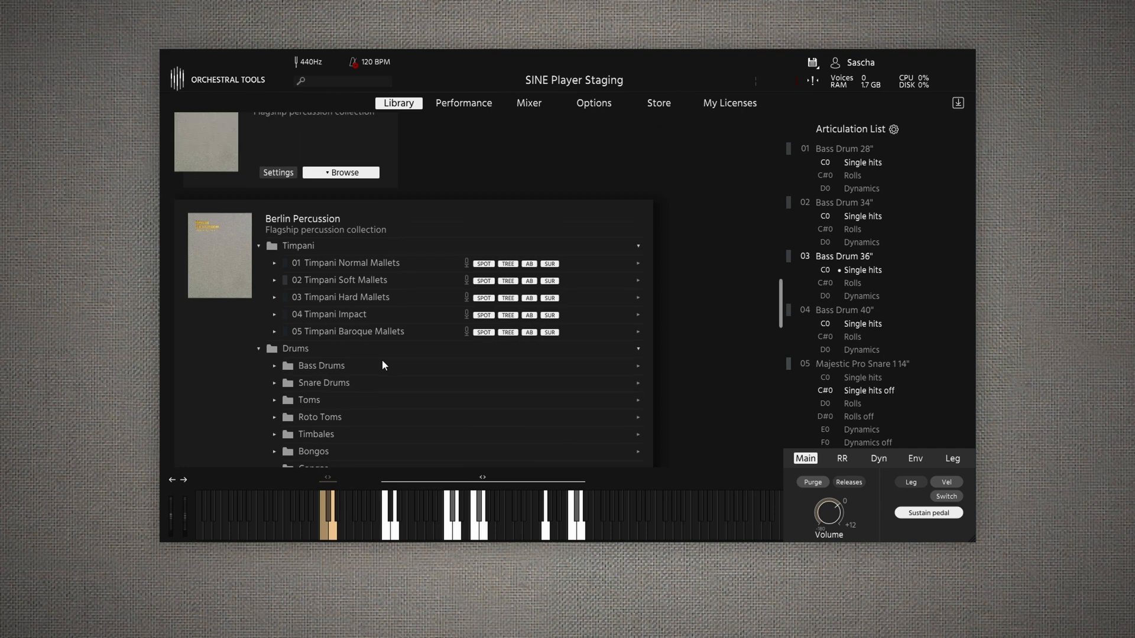
pyautogui.click(452, 105)
pyautogui.click(844, 150)
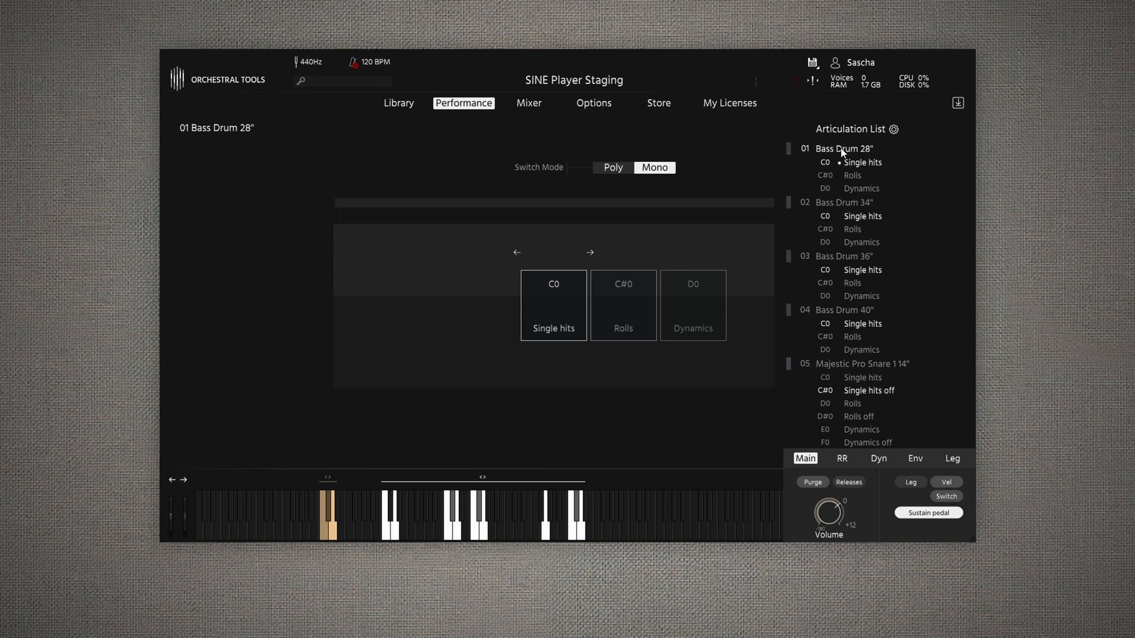
pyautogui.click(829, 201)
pyautogui.click(836, 255)
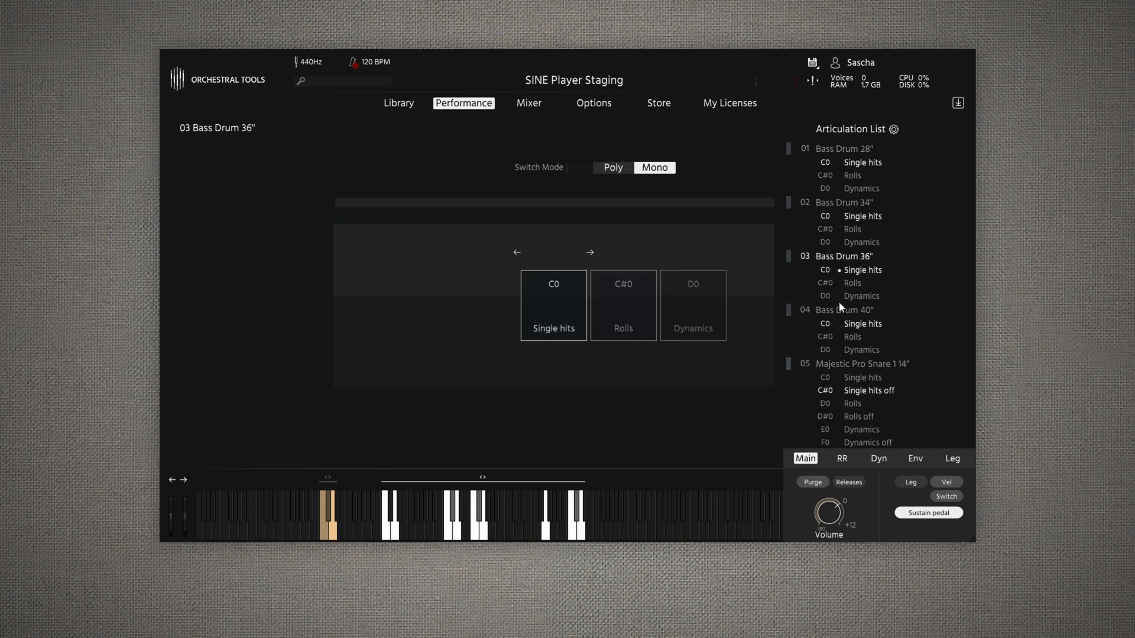
pyautogui.click(832, 311)
# - Audition the articulations of each bass drum in turn, from Bass Drum 28" up to Bass Drum 40"
pyautogui.click(844, 151)
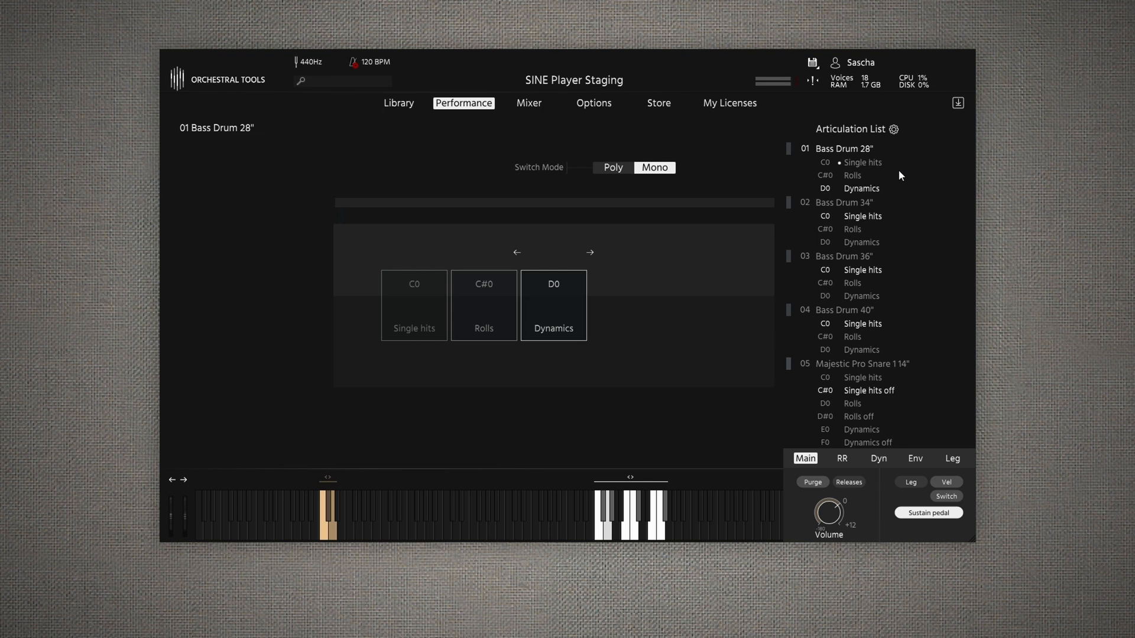
pyautogui.click(893, 204)
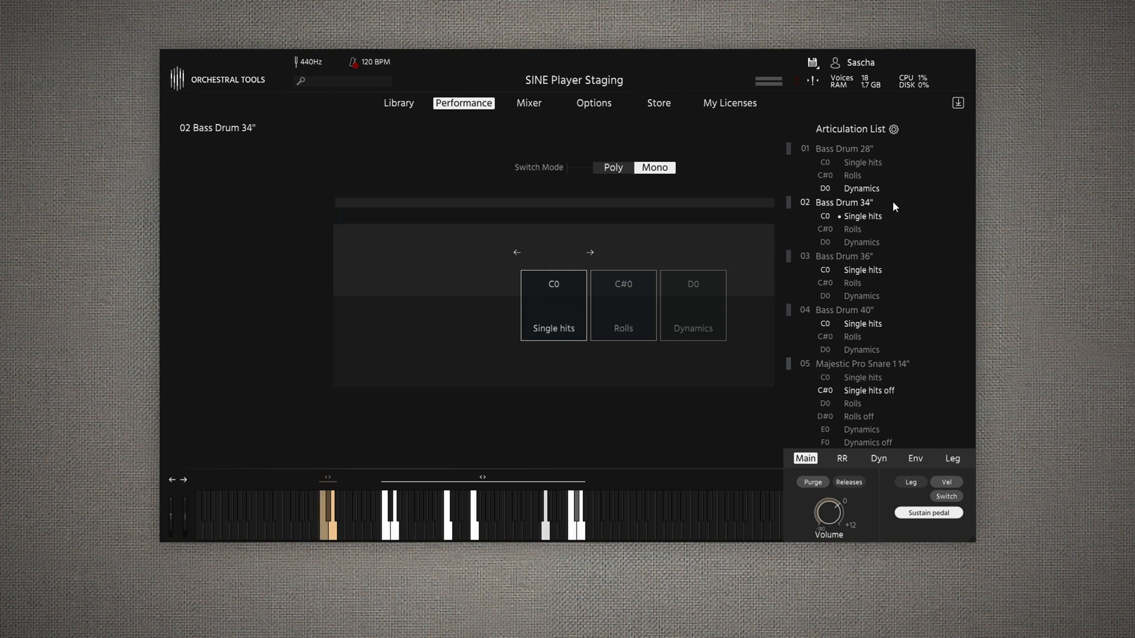
pyautogui.click(848, 259)
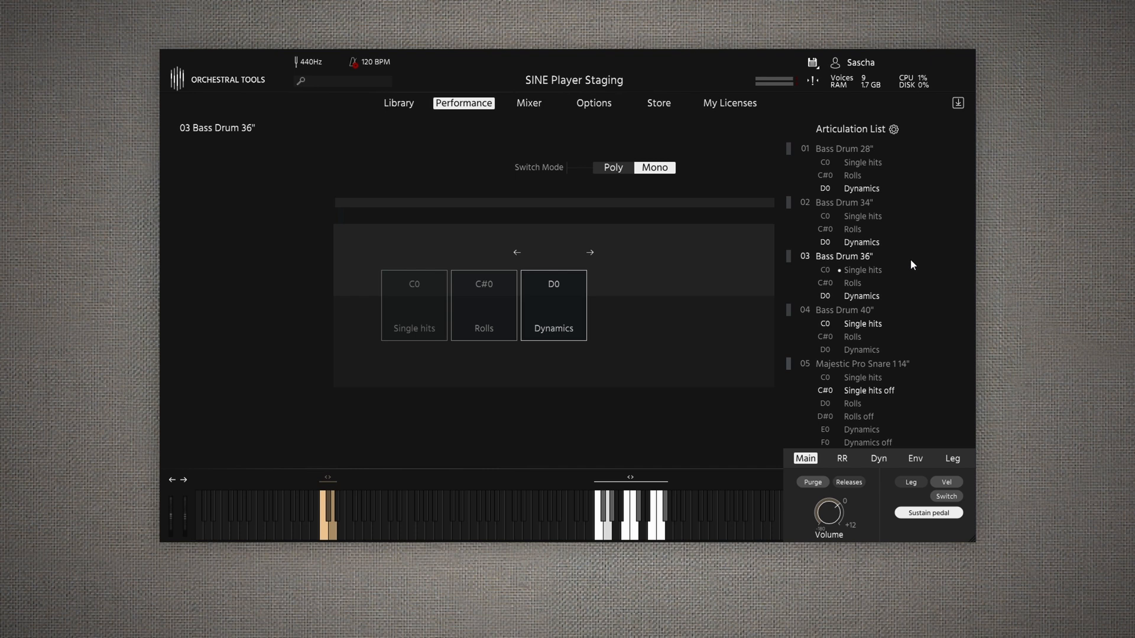
pyautogui.click(848, 314)
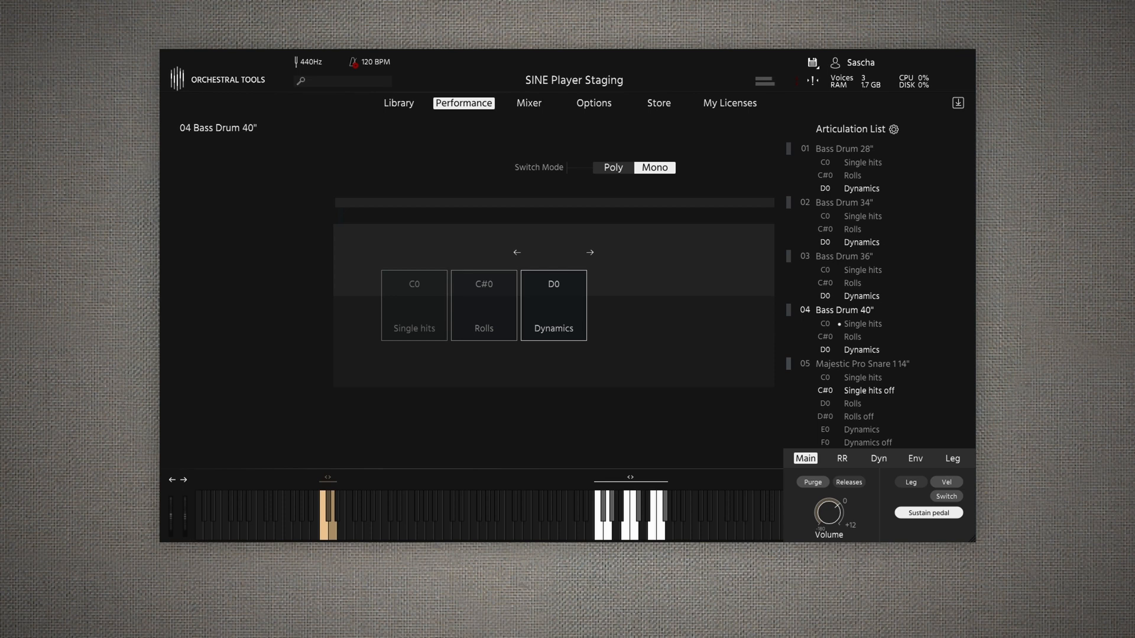
# - Set the active articulation of all four bass drums back to Single hits
pyautogui.click(856, 256)
pyautogui.click(862, 270)
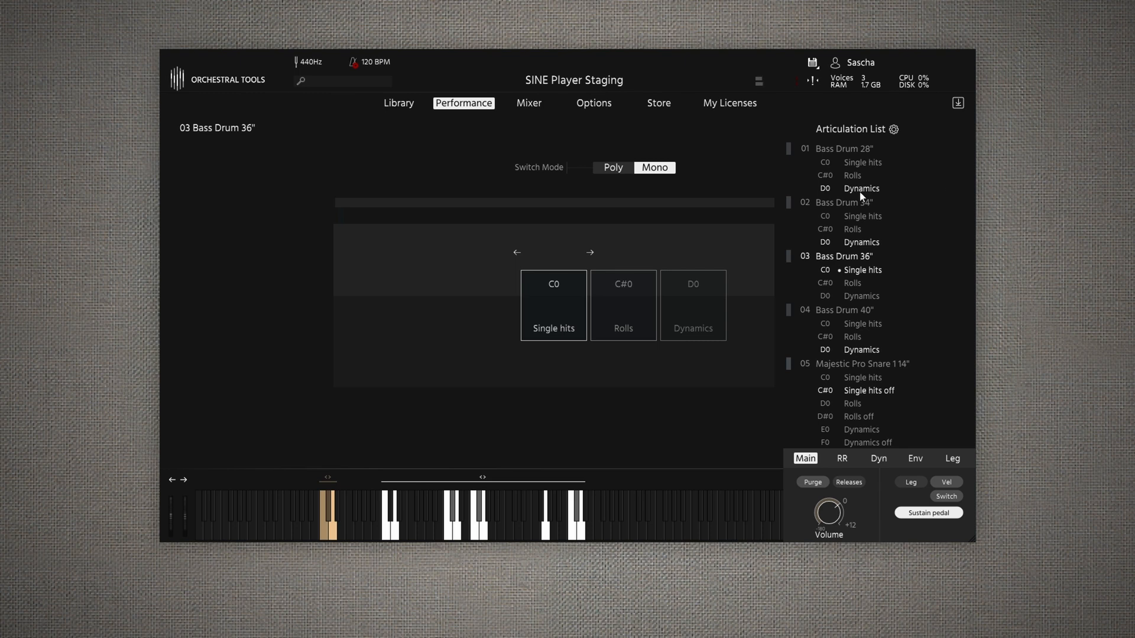
pyautogui.click(844, 202)
pyautogui.click(862, 217)
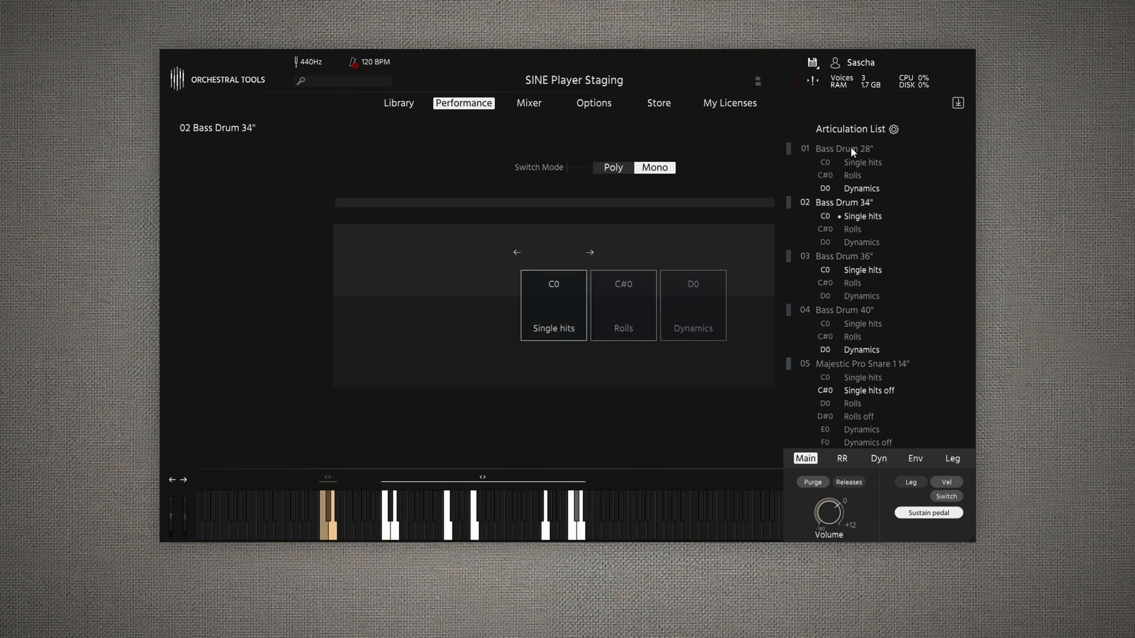
pyautogui.click(851, 149)
pyautogui.click(862, 162)
pyautogui.click(850, 202)
pyautogui.click(846, 252)
pyautogui.click(848, 308)
pyautogui.click(857, 324)
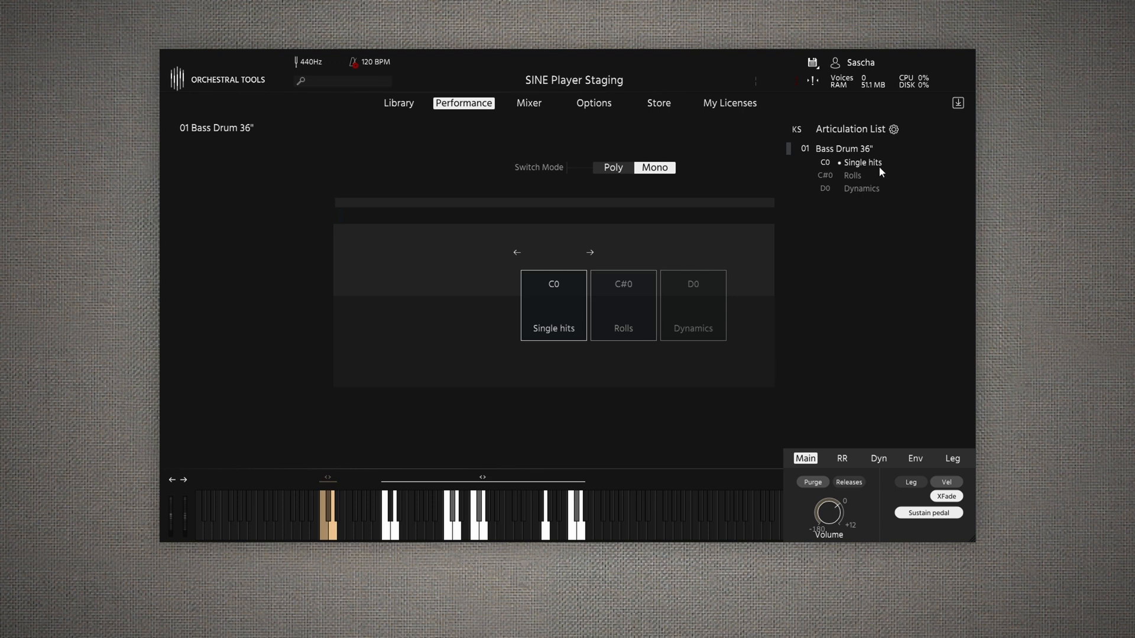
# - Remap the Bass Drum 36" articulations with Midi Channels and assign the Rolls and Dynamics entries to channel 01
pyautogui.click(894, 130)
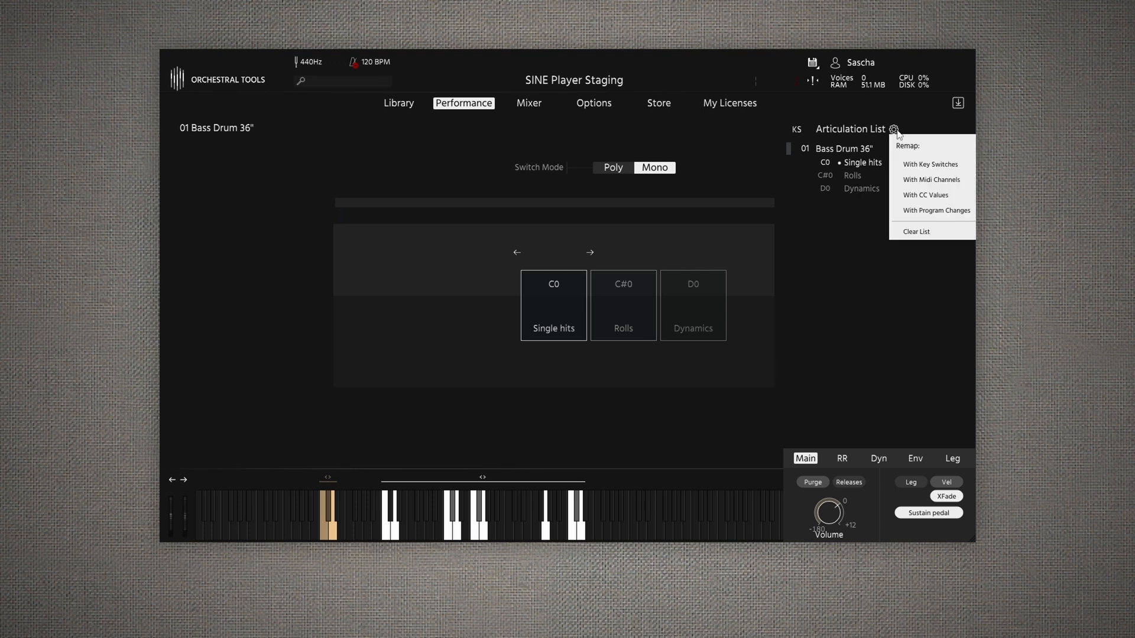
pyautogui.click(913, 181)
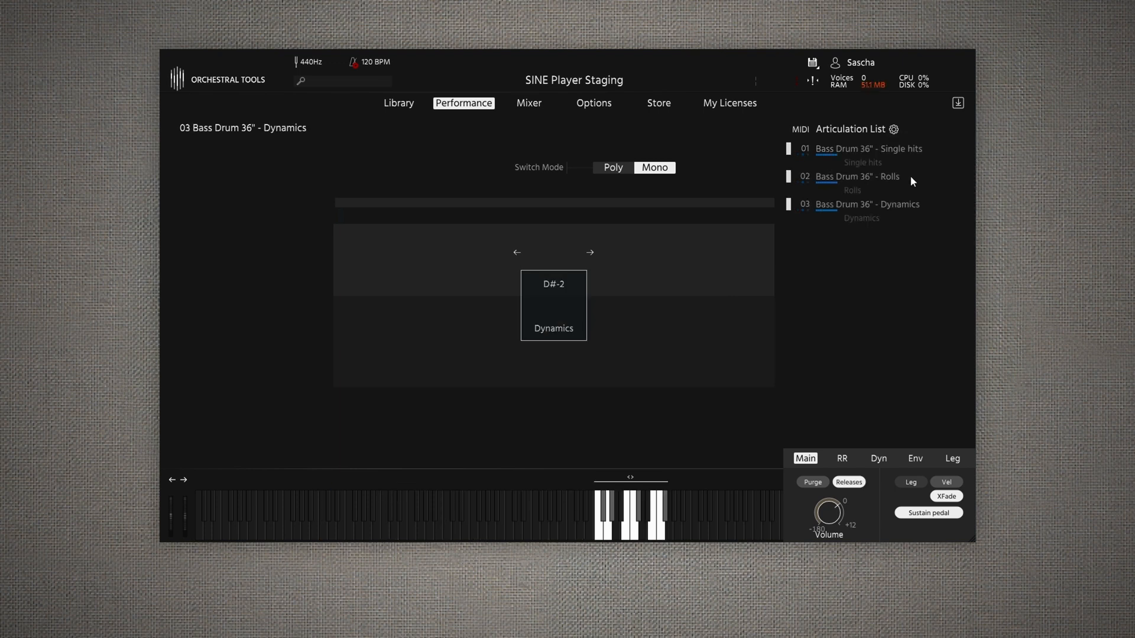
pyautogui.click(806, 176)
pyautogui.click(815, 211)
pyautogui.click(805, 204)
pyautogui.click(816, 239)
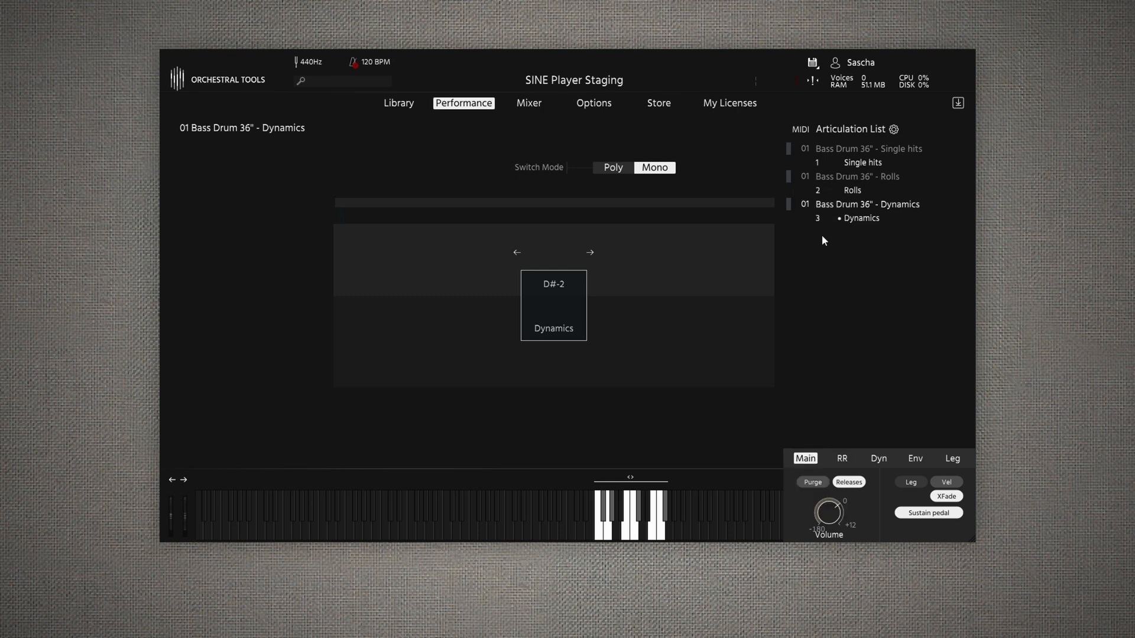
# - Switch between the Single hits, Rolls and Dynamics entries of Bass Drum 36" to compare the keys they occupy
pyautogui.click(847, 173)
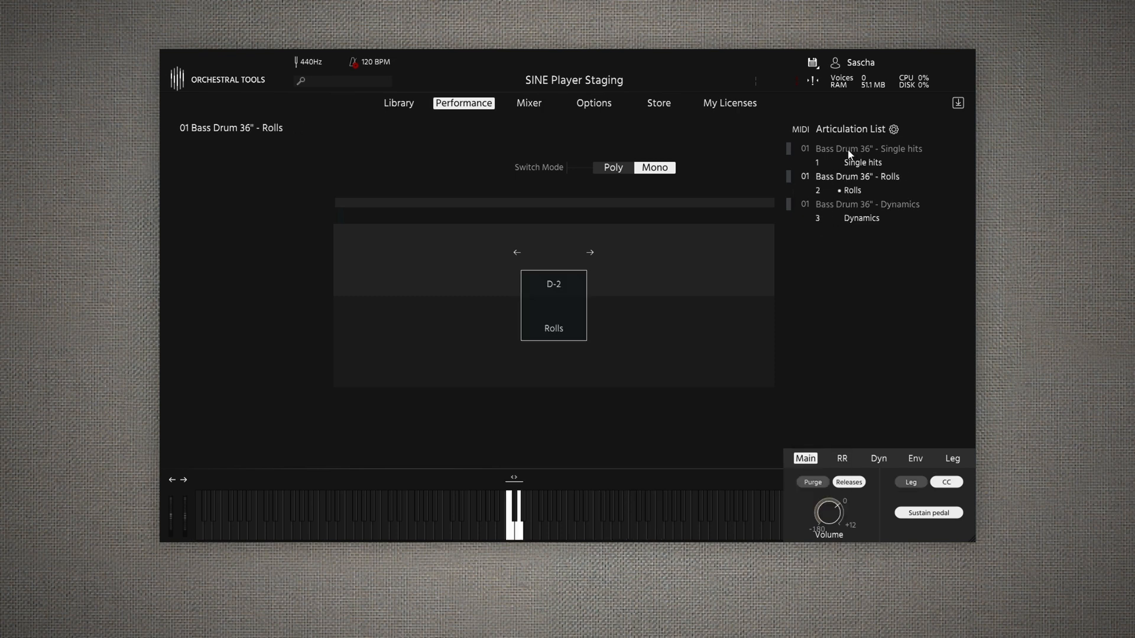
pyautogui.click(849, 154)
pyautogui.click(849, 179)
pyautogui.click(841, 204)
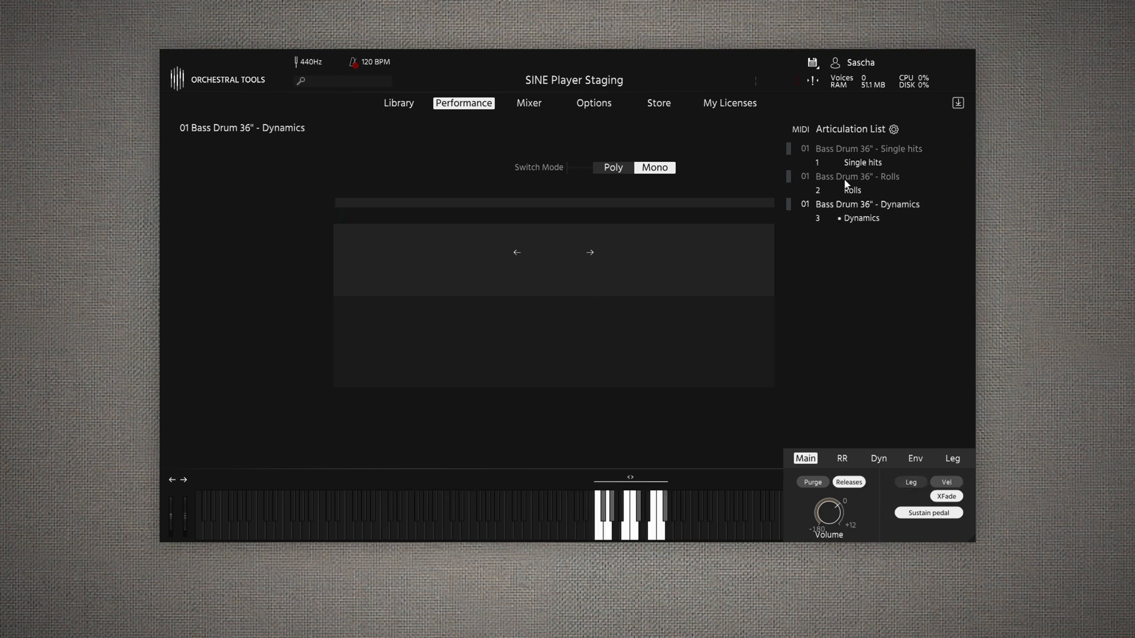
pyautogui.click(855, 162)
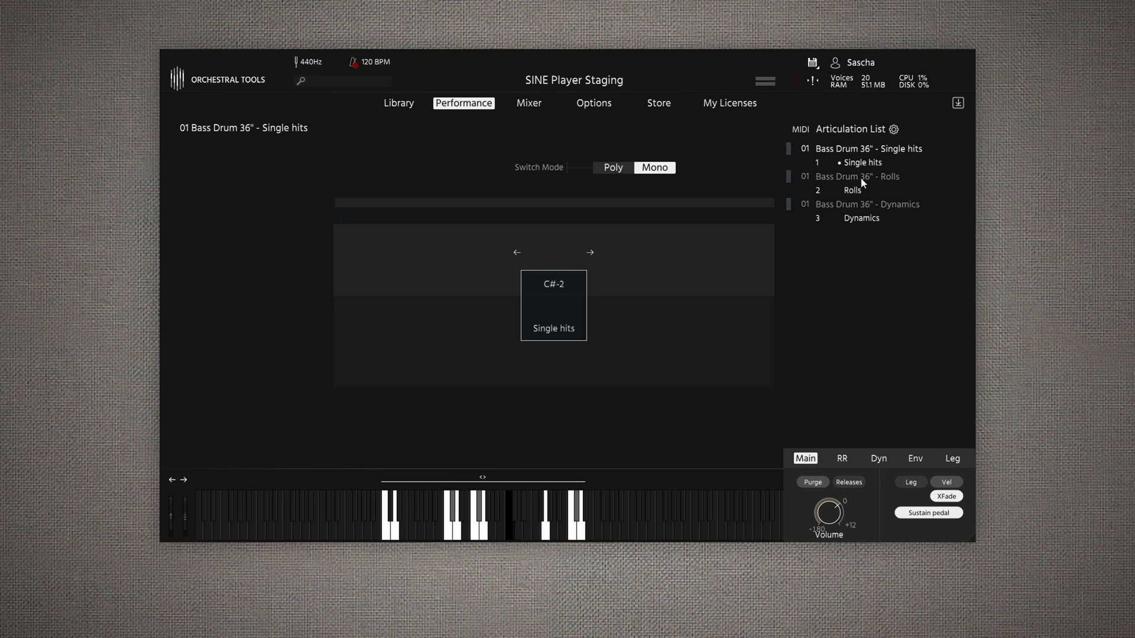
pyautogui.click(861, 177)
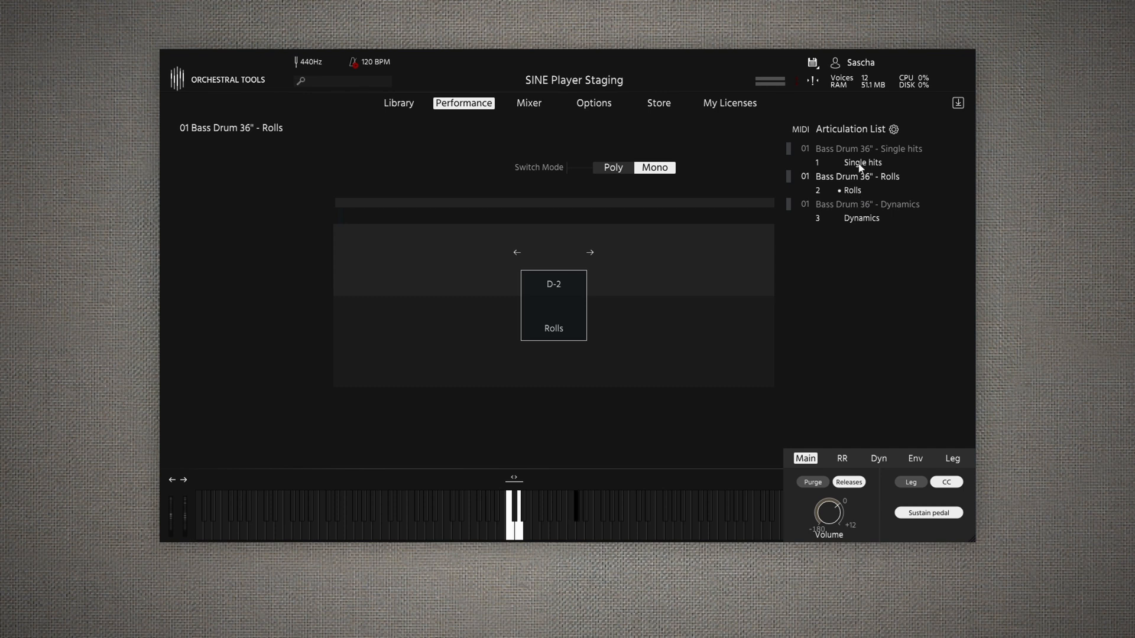
# - Audition the key range of the Bass Drum 36" Single hits entry on the virtual keyboard
pyautogui.click(861, 157)
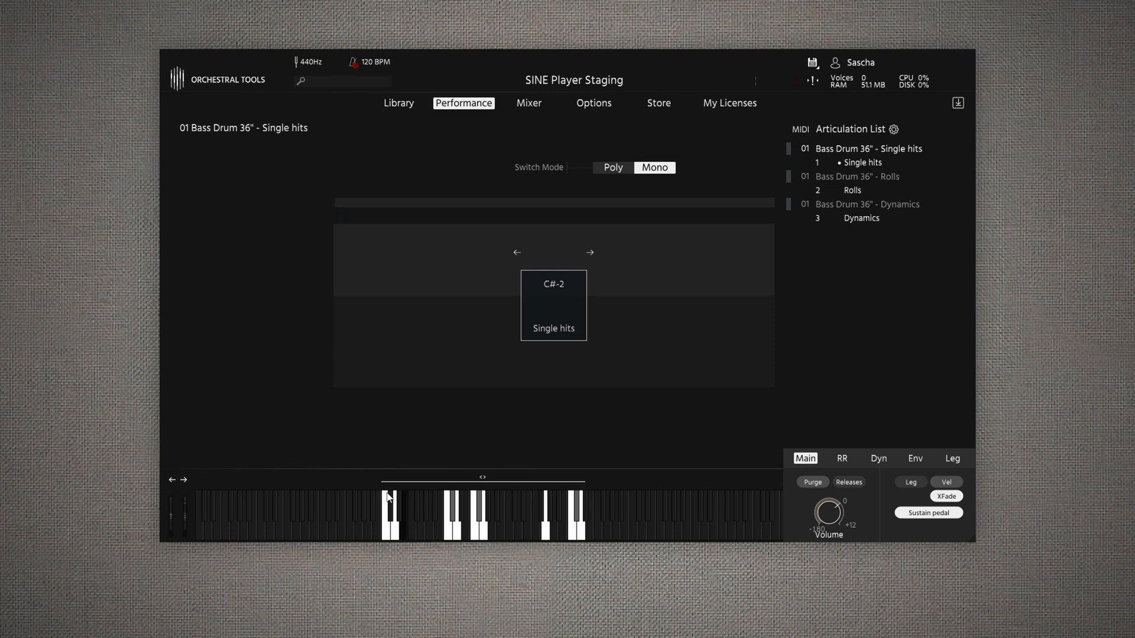
pyautogui.click(478, 519)
pyautogui.click(422, 512)
# - Audition the three key groups of the Bass Drum 36" Dynamics entry on the virtual keyboard
pyautogui.click(877, 204)
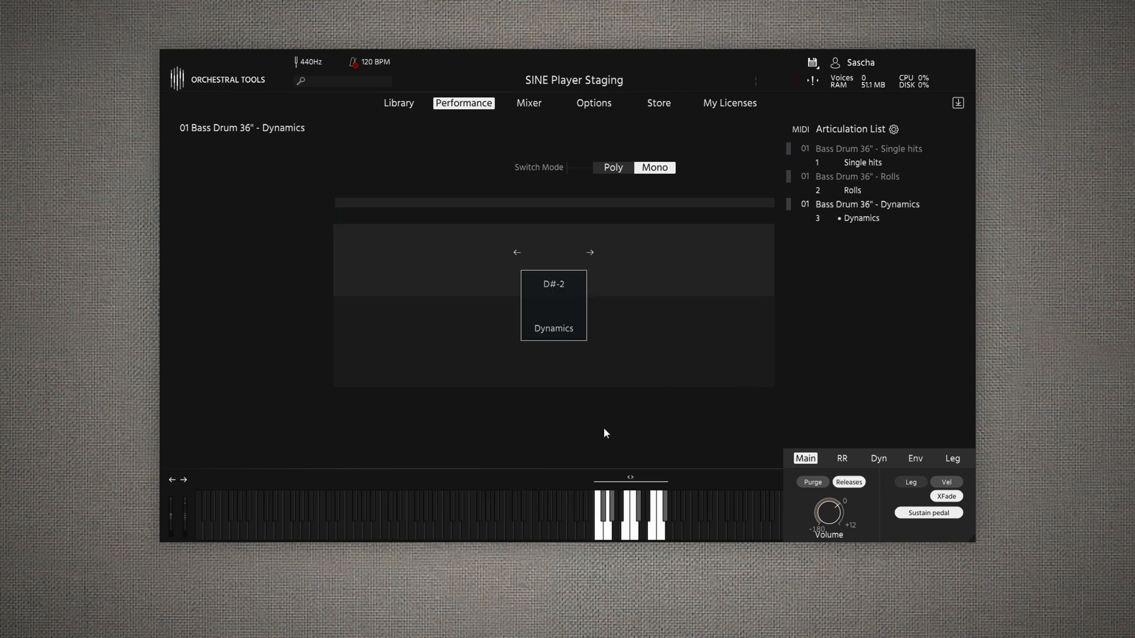
pyautogui.click(598, 523)
pyautogui.click(634, 523)
pyautogui.click(651, 519)
pyautogui.moveTo(635, 474)
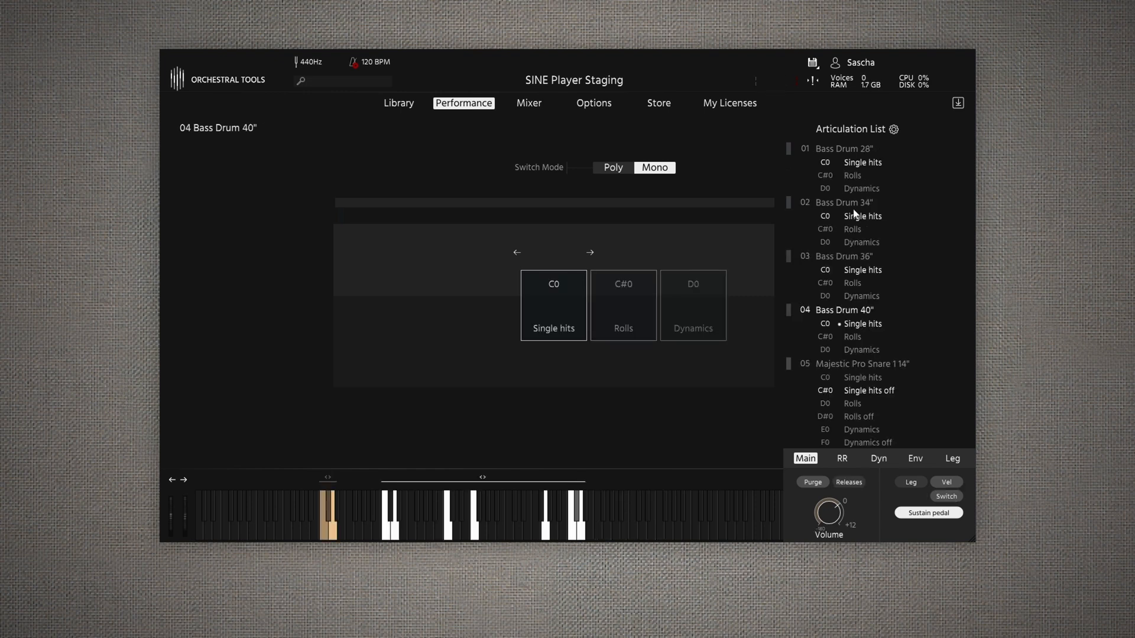
# - Look through the articulations of Majestic Pro Snare 1 14" and Majestic Pro Snare 2 14" and audition both snares
pyautogui.click(867, 365)
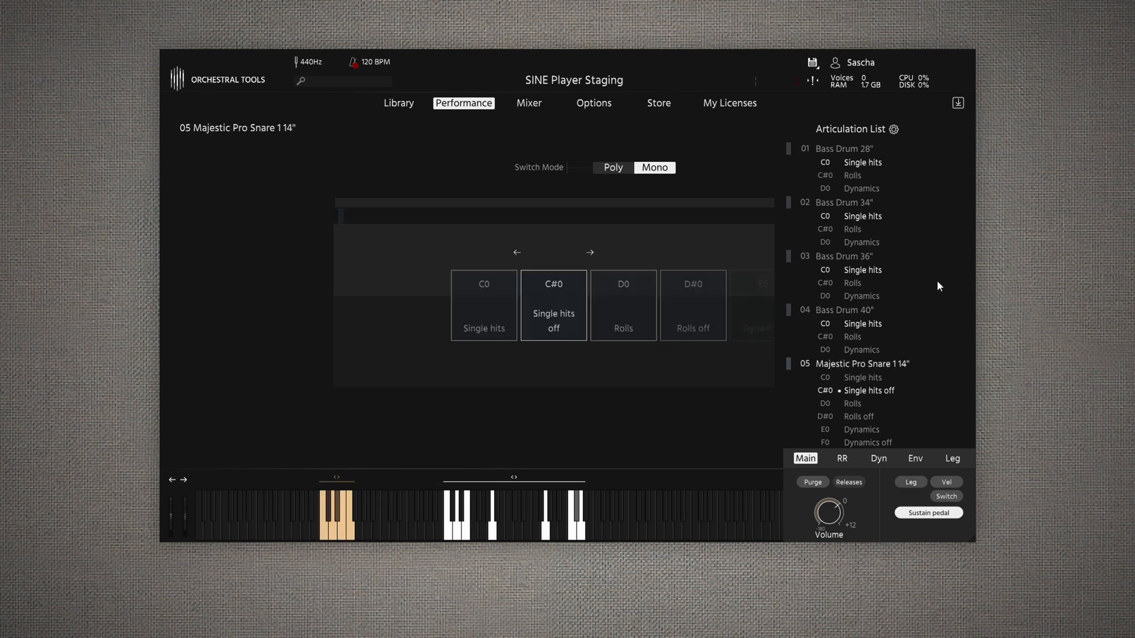
pyautogui.scroll(-2, 937, 278)
pyautogui.scroll(-2, 935, 276)
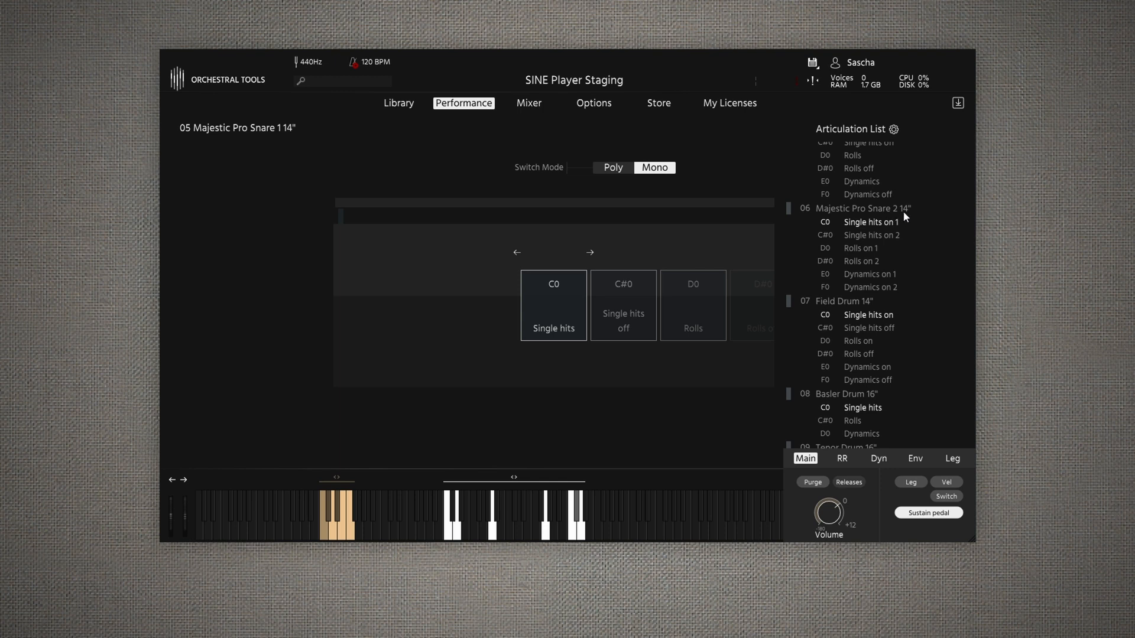
pyautogui.scroll(2, 903, 211)
pyautogui.scroll(-1, 972, 235)
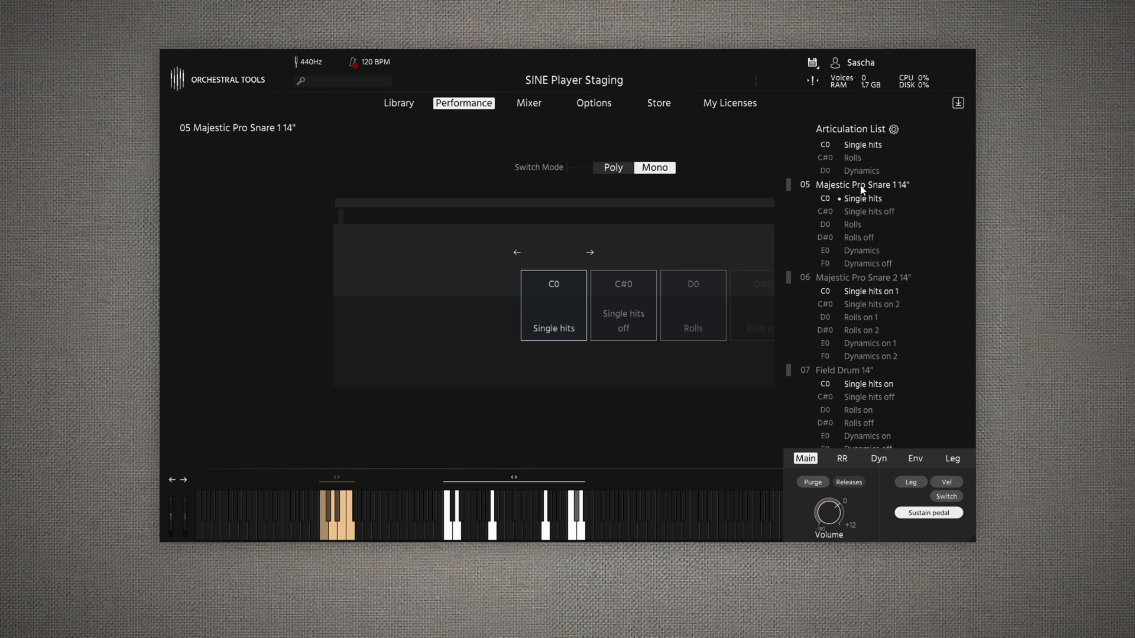
pyautogui.click(860, 275)
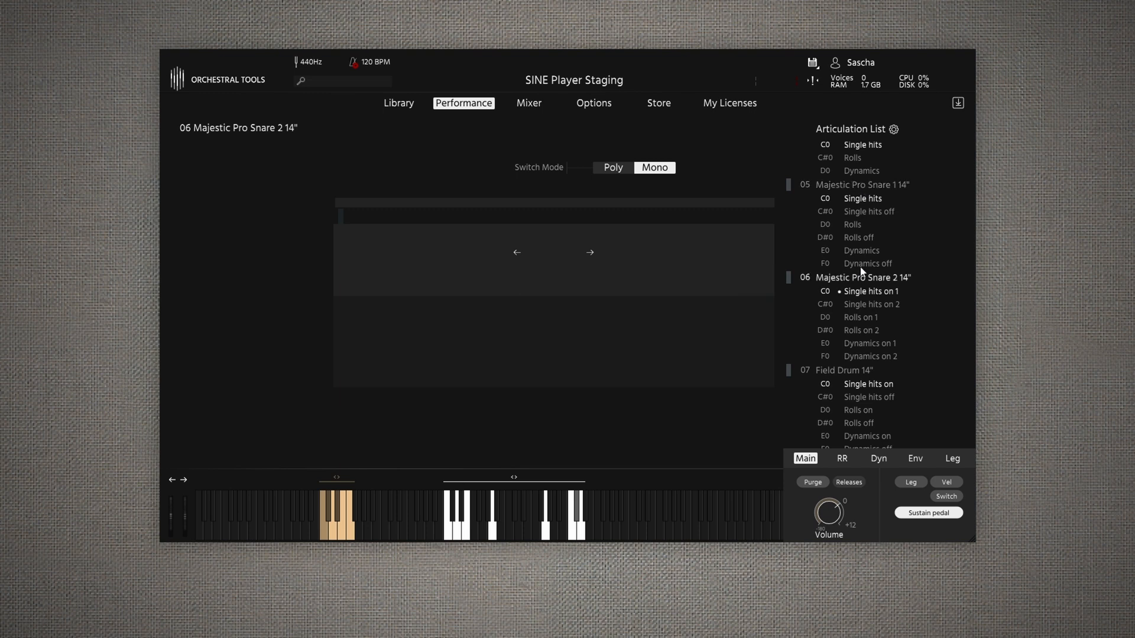
pyautogui.click(862, 186)
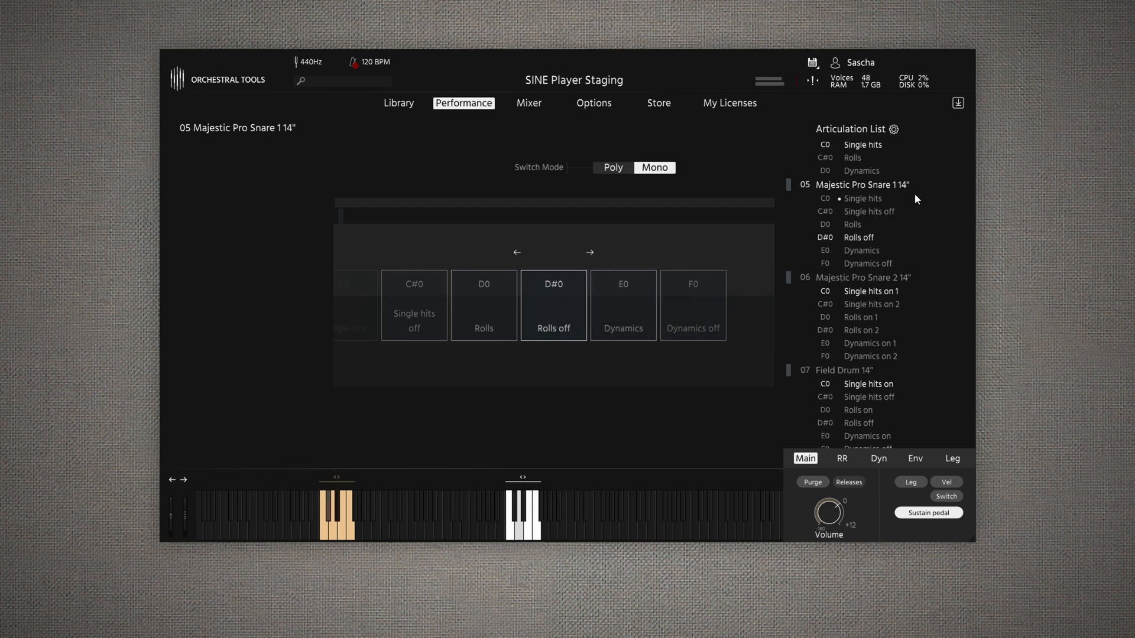
pyautogui.click(878, 277)
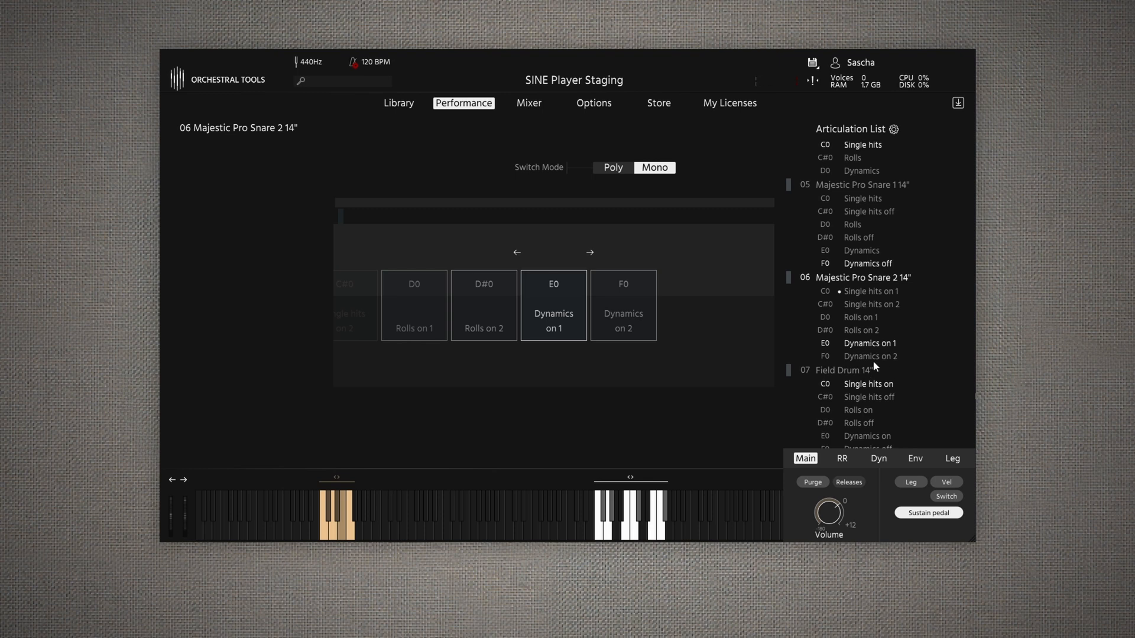
# - Compare the articulations of Field Drum 14" and Basler Drum 16", and audition the Field Drum
pyautogui.click(851, 371)
pyautogui.scroll(-3, 935, 268)
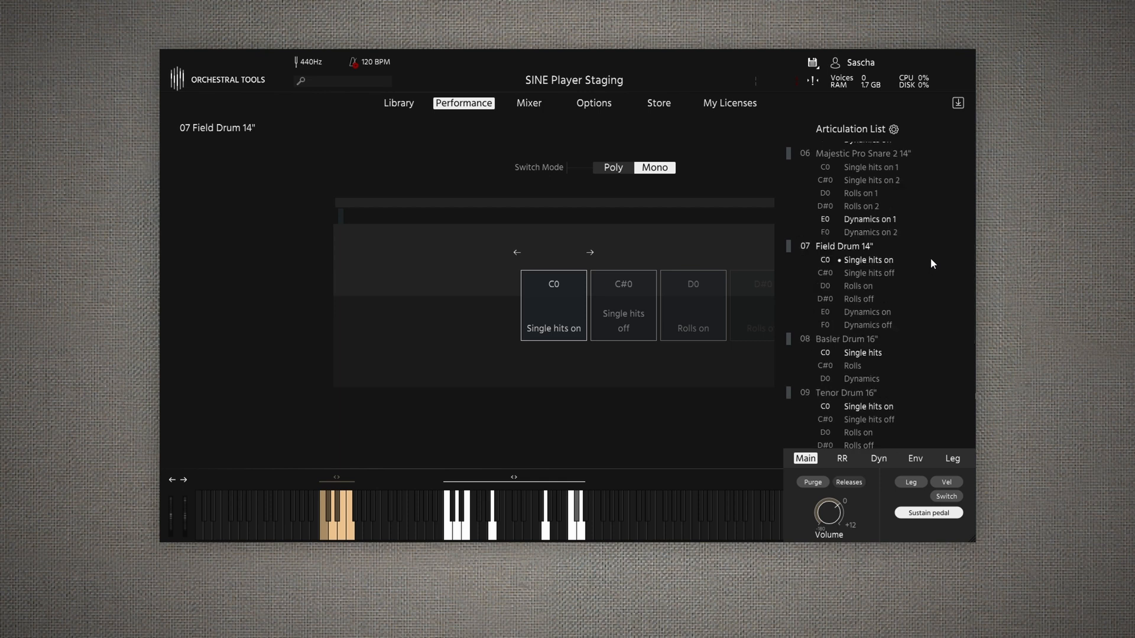
pyautogui.click(857, 355)
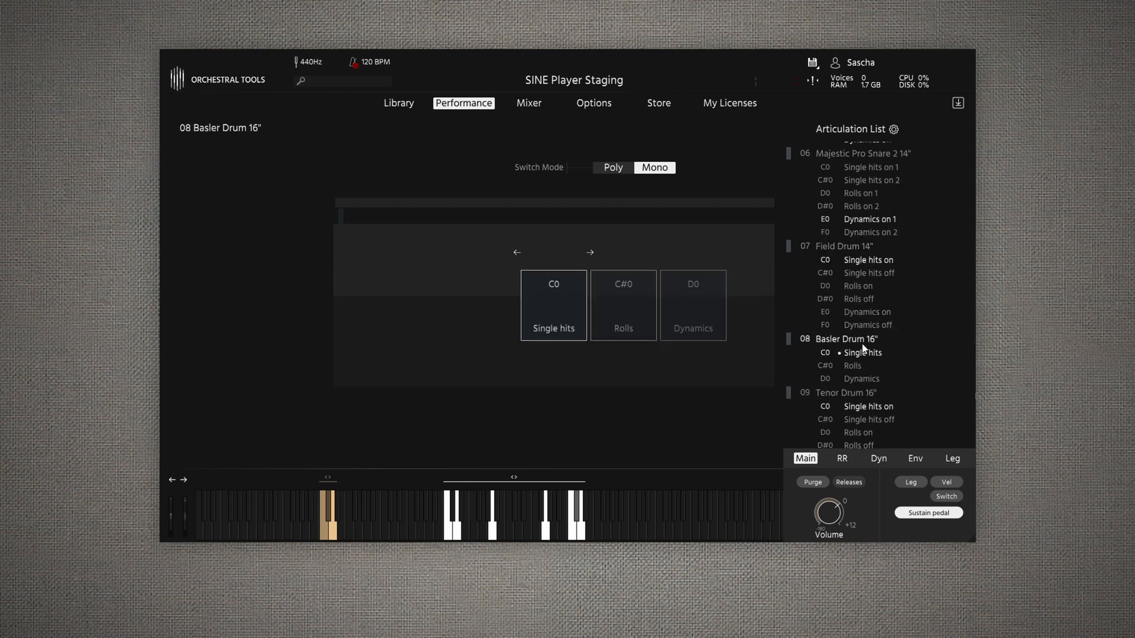
pyautogui.click(843, 247)
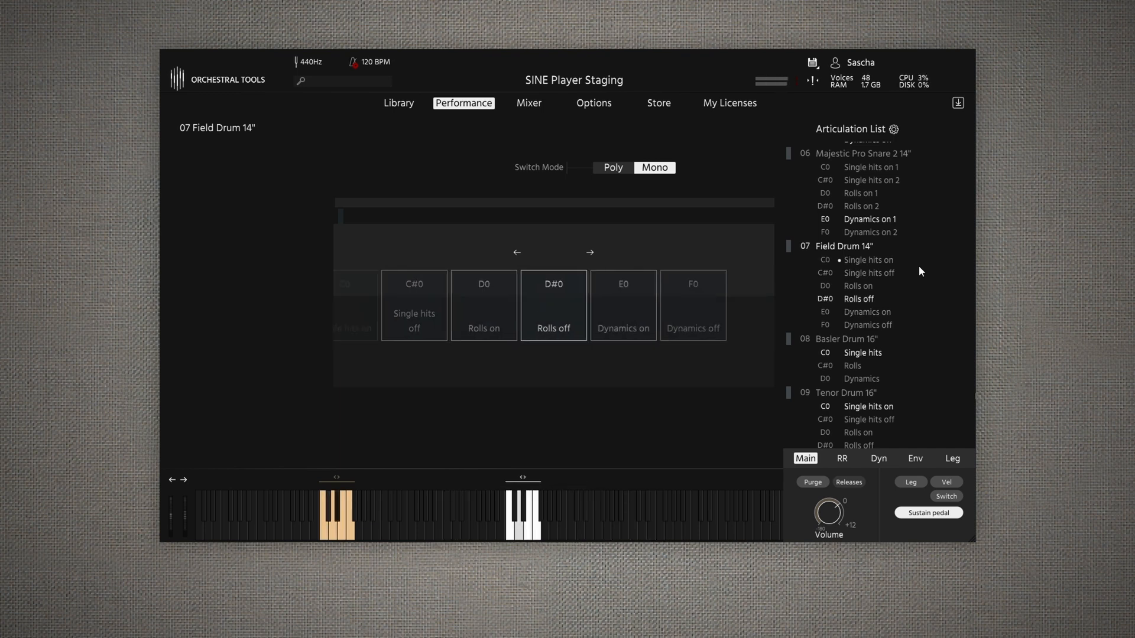
pyautogui.scroll(-3, 921, 272)
pyautogui.scroll(3, 917, 264)
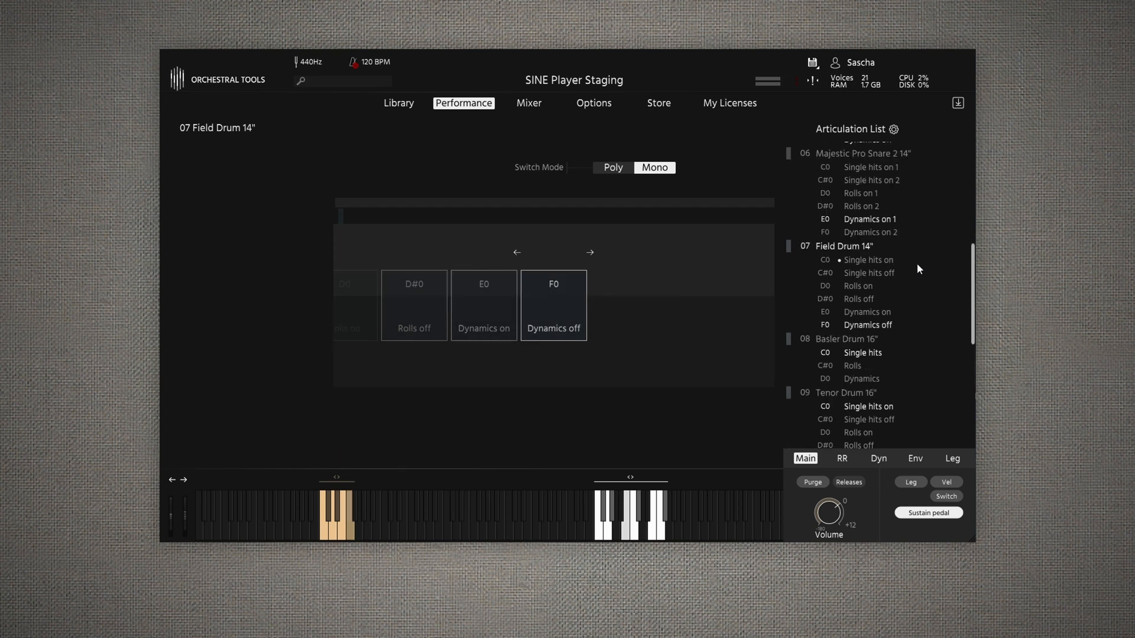
# - Audition Basler Drum 16" and the articulations of Tenor Drum 16"
pyautogui.click(854, 340)
pyautogui.moveTo(970, 286); pyautogui.dragTo(970, 331)
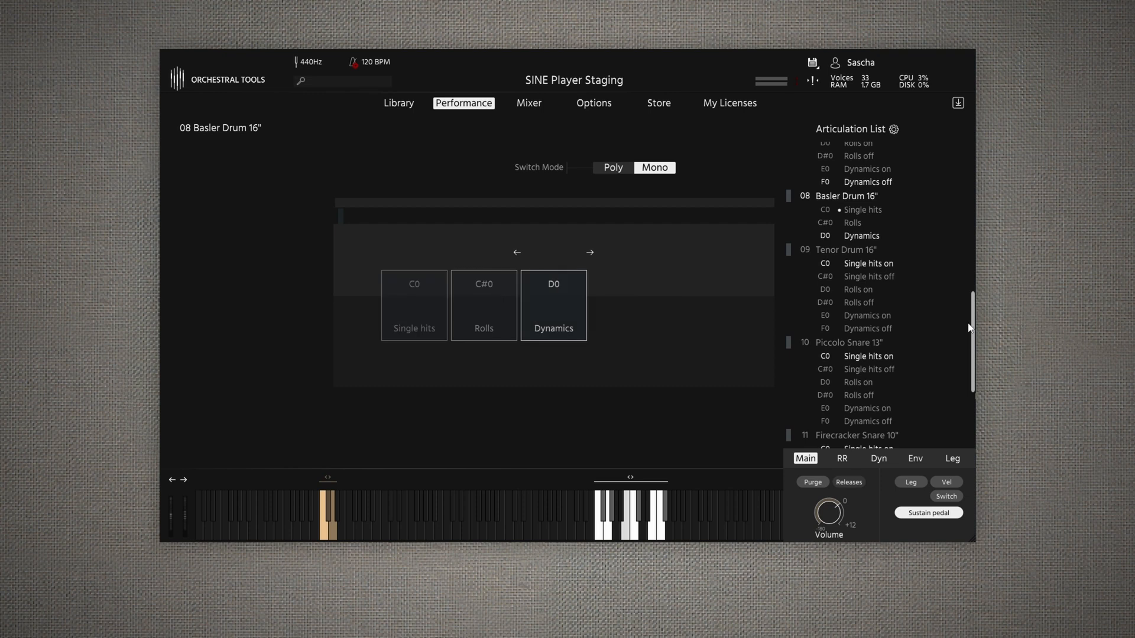
pyautogui.click(884, 265)
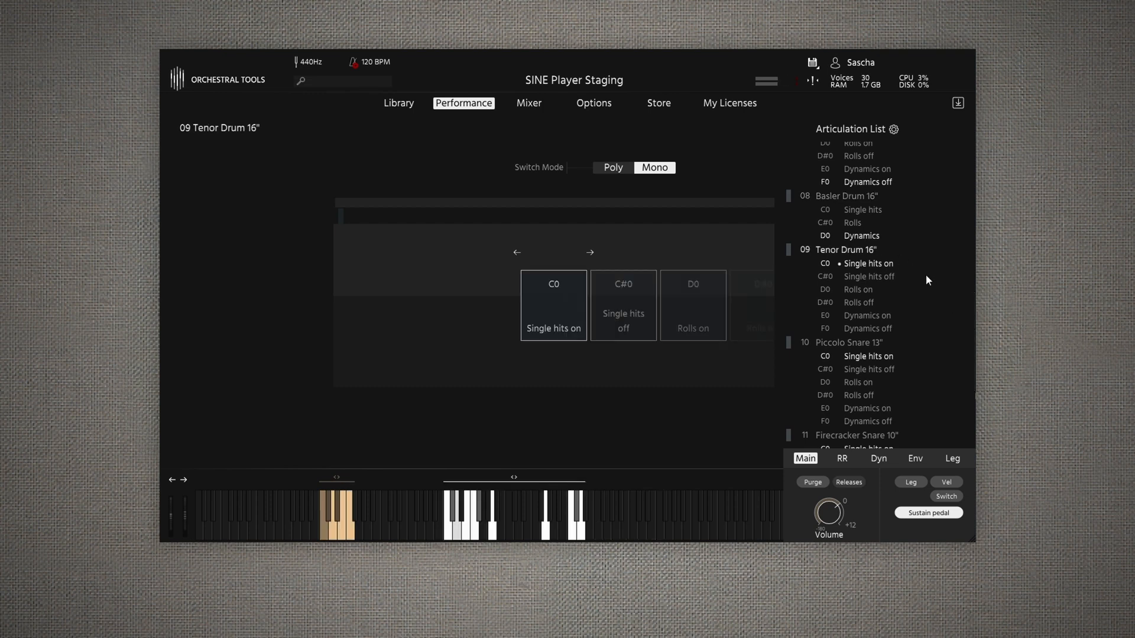
# - Audition the articulations of Piccolo Snare 13", Firecracker Snare 10" and Dresdner Snare 13" one after another
pyautogui.moveTo(971, 314); pyautogui.dragTo(974, 341)
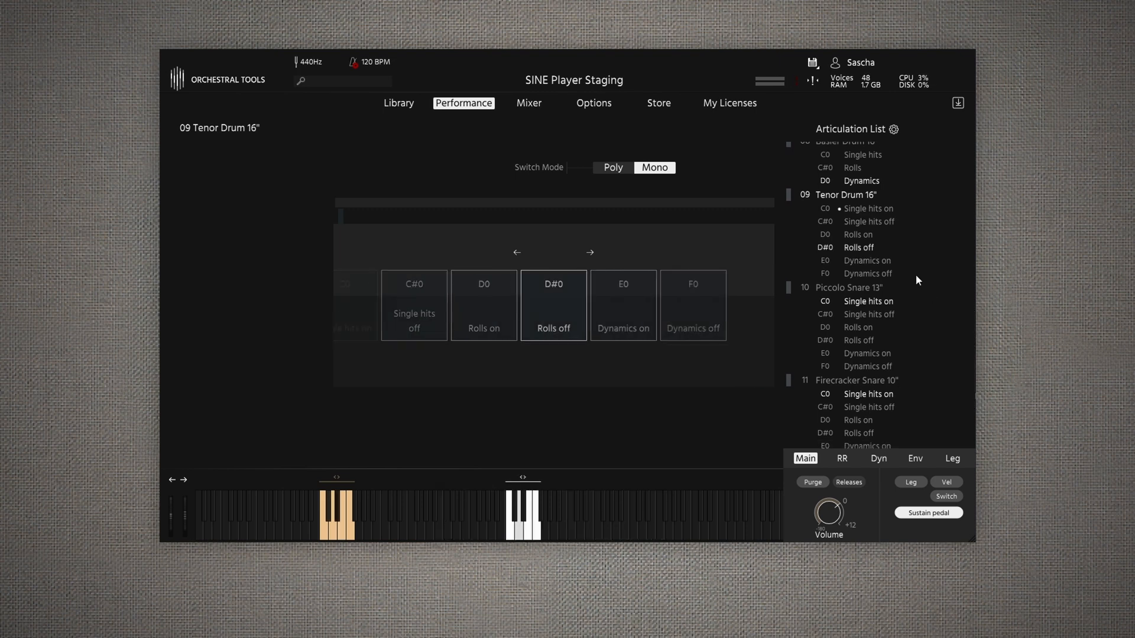
pyautogui.click(855, 290)
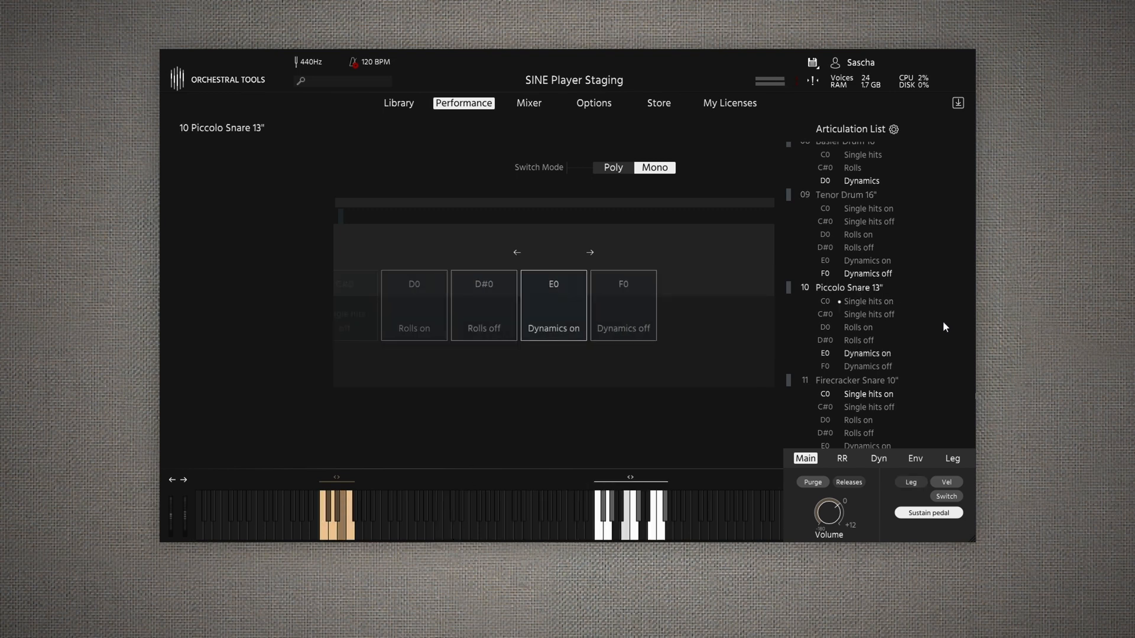
pyautogui.scroll(-3, 973, 371)
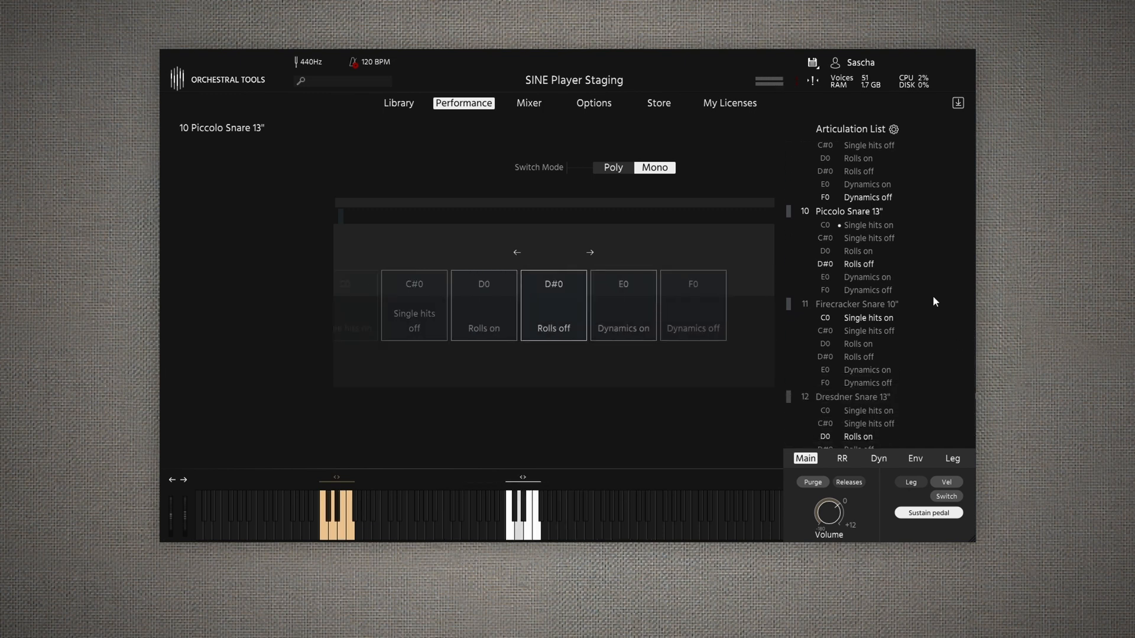
pyautogui.click(881, 305)
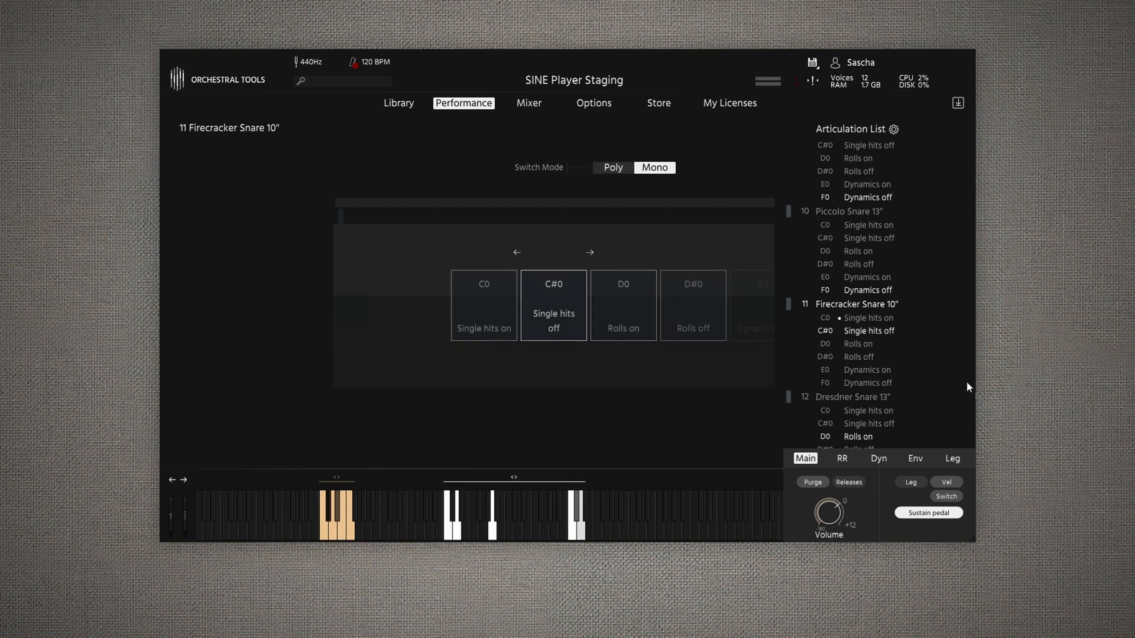
pyautogui.scroll(-1, 952, 360)
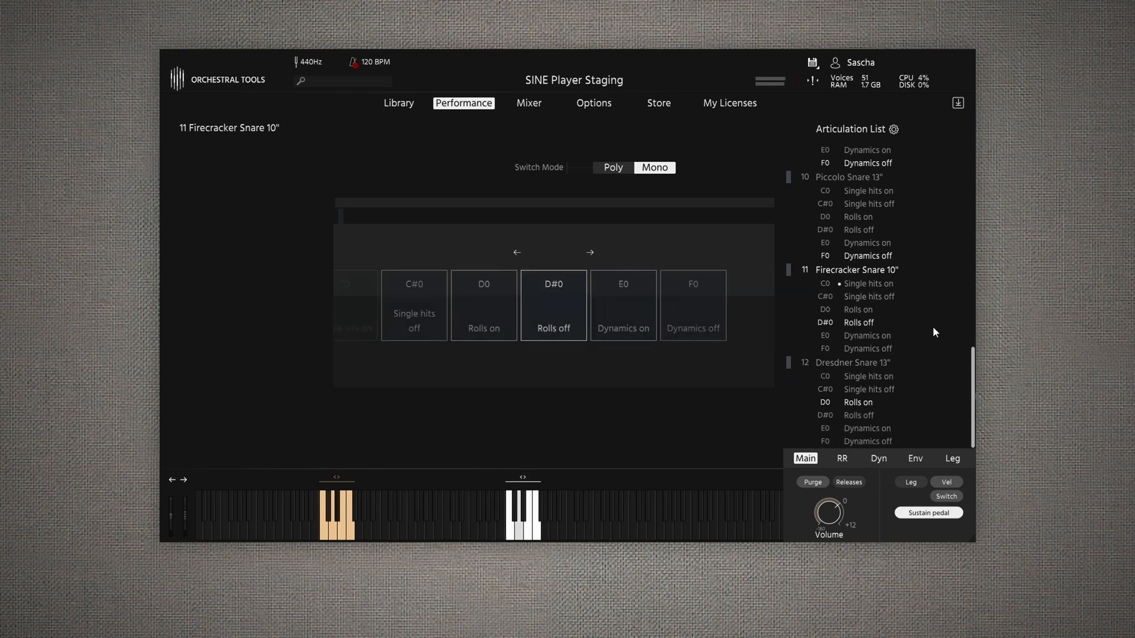
pyautogui.click(880, 363)
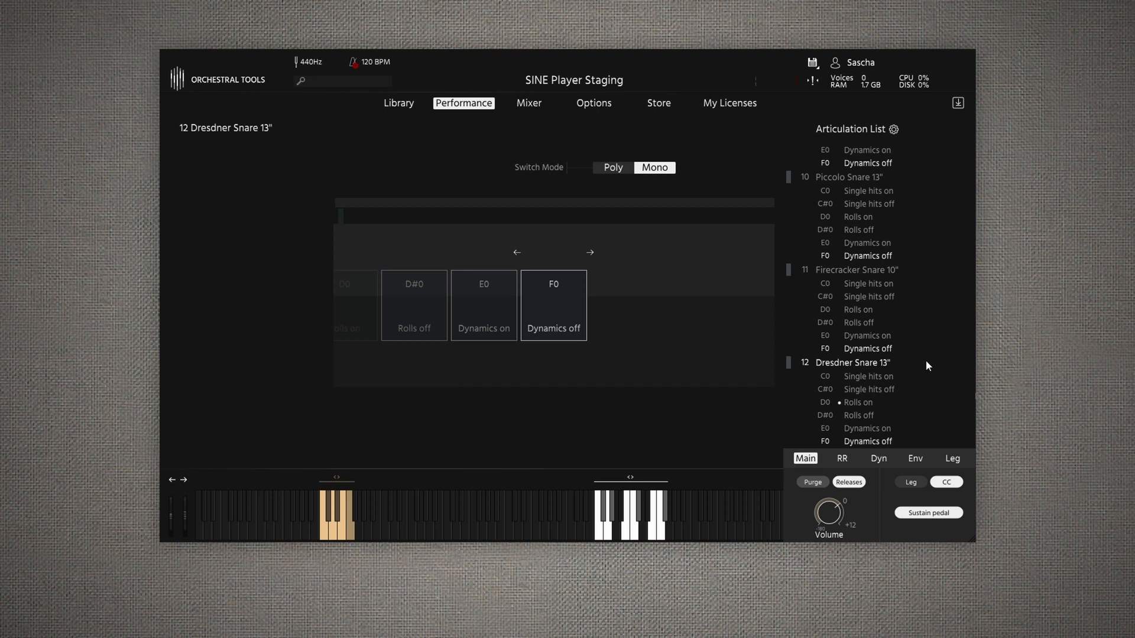
# - Turn on the AB and SUR microphone channels of Dresdner Snare 13" in the mixer
pyautogui.click(526, 103)
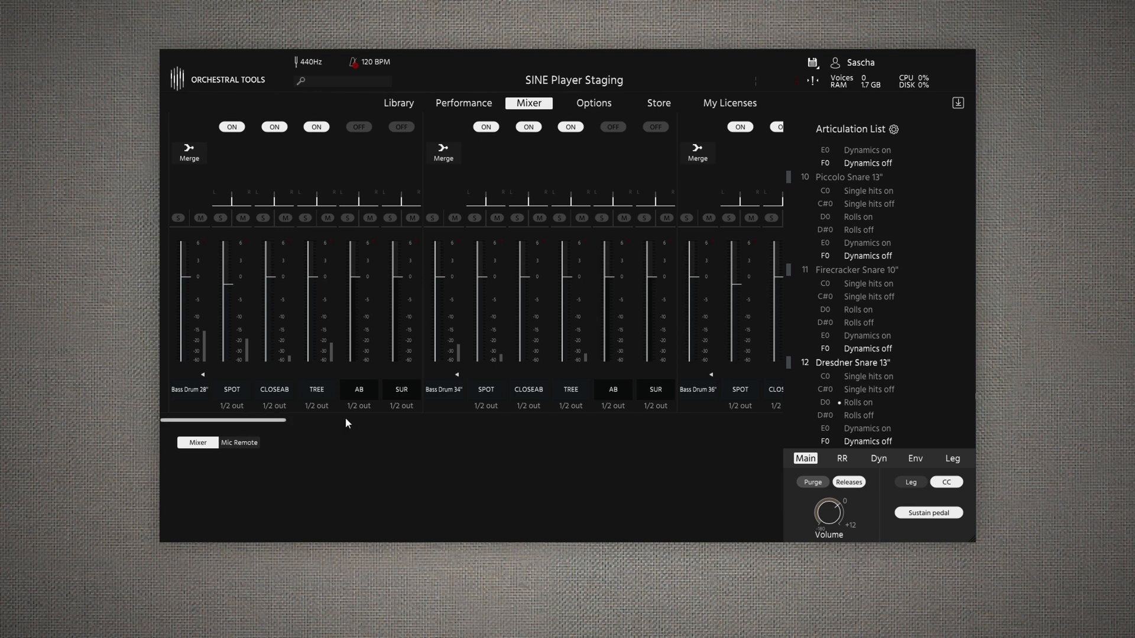
pyautogui.moveTo(269, 421); pyautogui.dragTo(806, 421)
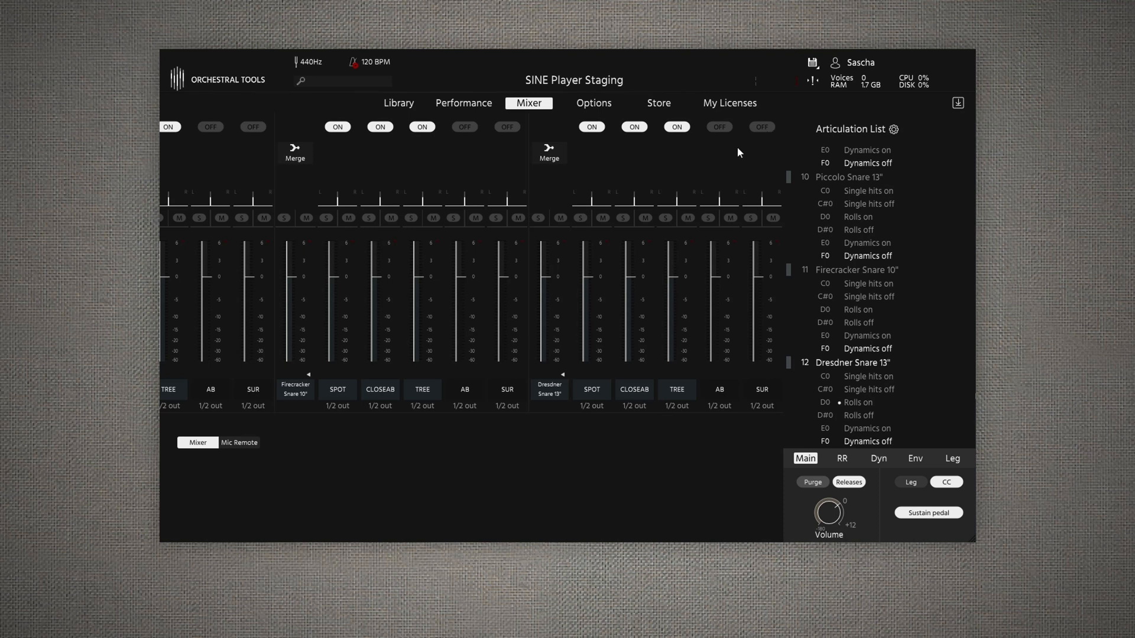
pyautogui.click(717, 127)
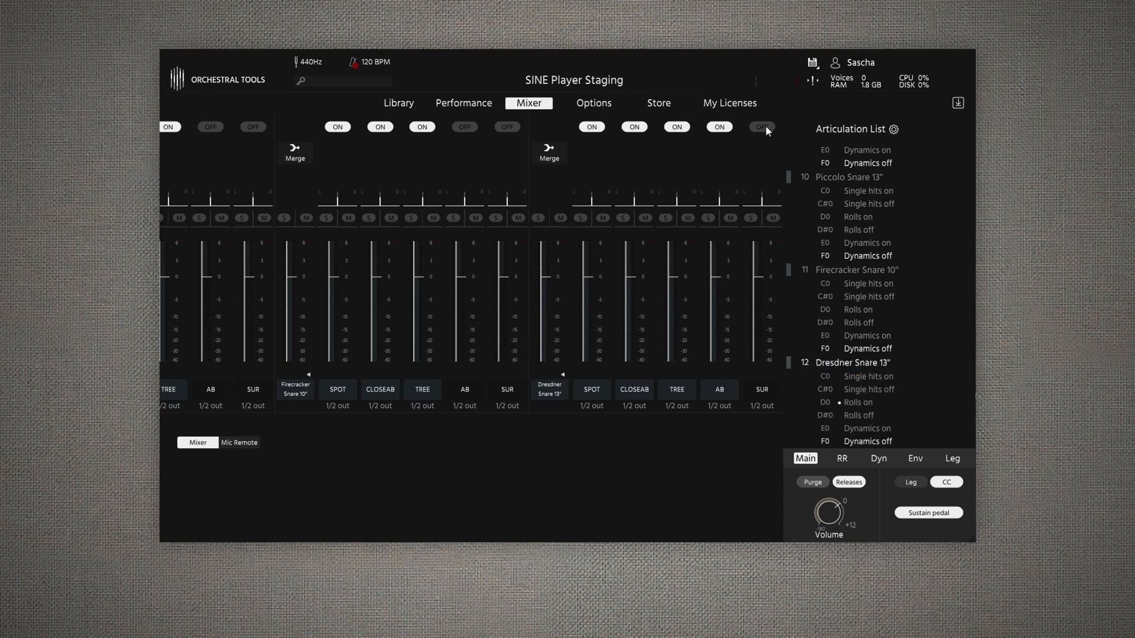
pyautogui.click(764, 127)
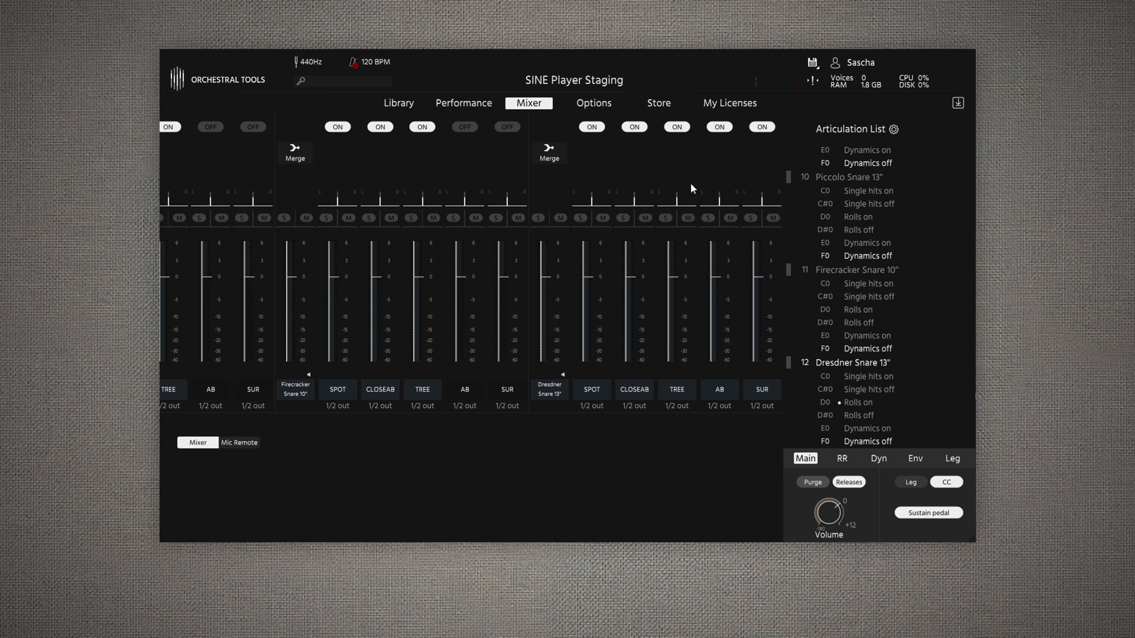
# - Isolate the AB mic of Dresdner Snare 13" near 0 dB by pulling its SPOT, CLOSEAB, TREE and SUR faders fully down
pyautogui.moveTo(633, 276); pyautogui.dragTo(604, 305)
pyautogui.moveTo(761, 324); pyautogui.dragTo(724, 319)
pyautogui.moveTo(718, 276); pyautogui.dragTo(720, 274)
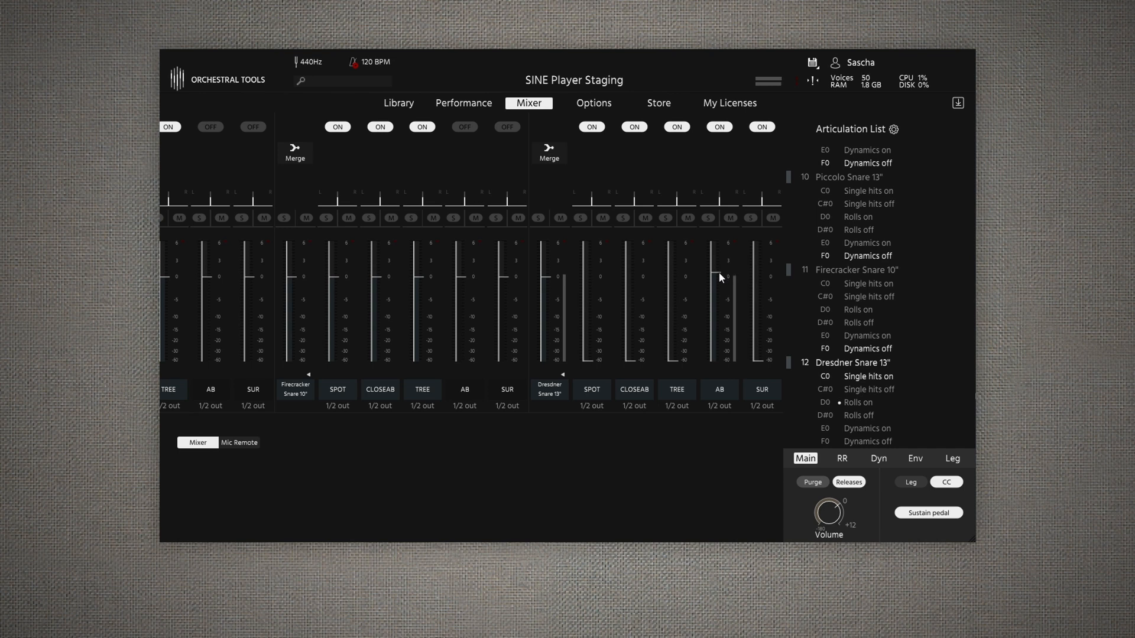
# - Compare the SUR, TREE and AB mics of Dresdner Snare 13" by adjusting their faders, leaving TREE and SUR up near 0 dB
pyautogui.moveTo(764, 358); pyautogui.dragTo(719, 362)
pyautogui.moveTo(679, 329); pyautogui.dragTo(678, 275)
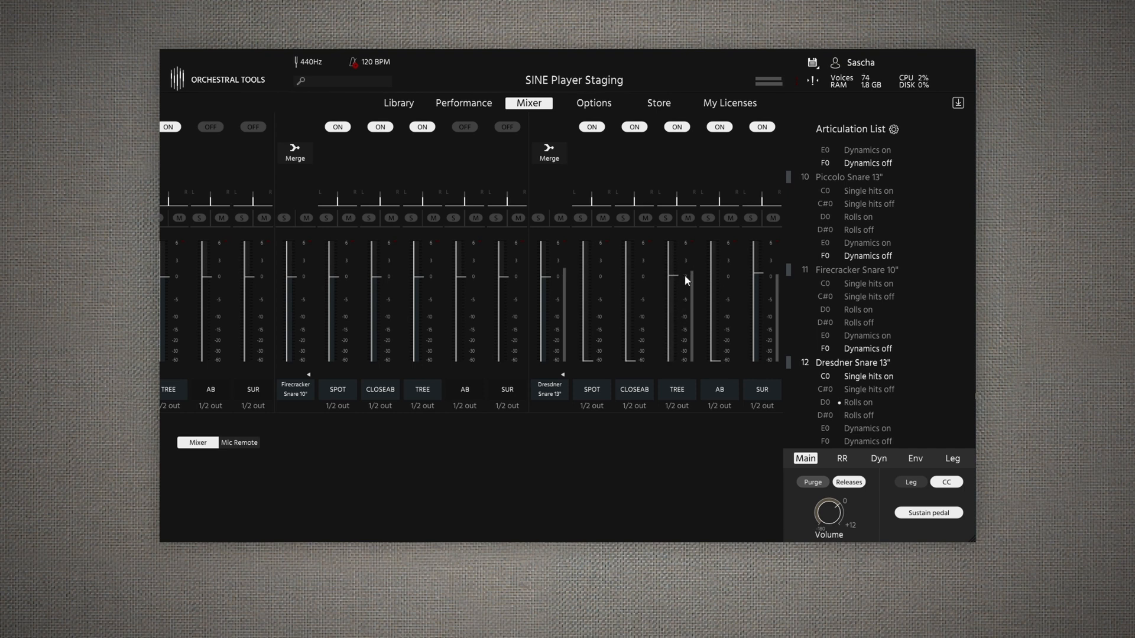
pyautogui.moveTo(755, 275); pyautogui.dragTo(768, 360)
pyautogui.moveTo(726, 352); pyautogui.dragTo(719, 281)
pyautogui.moveTo(758, 359); pyautogui.dragTo(764, 332)
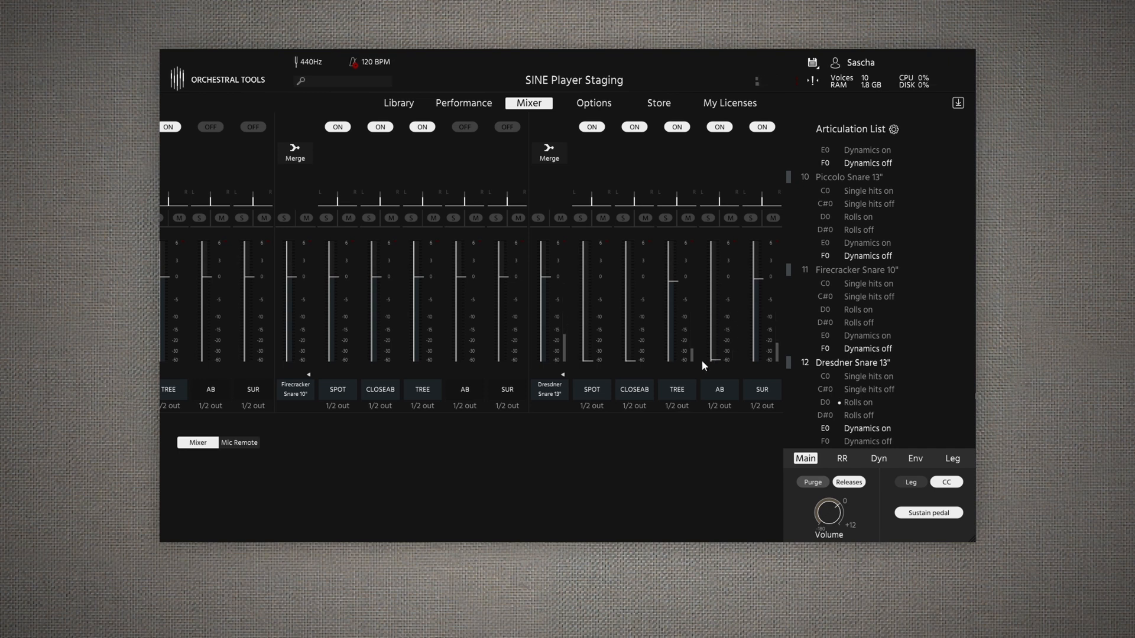
# - Audition the CLOSEAB mic of Dresdner Snare 13" near 0 dB without the room mics, and isolate the SPOT mic by lowering CLOSEAB
pyautogui.moveTo(676, 285); pyautogui.dragTo(681, 370)
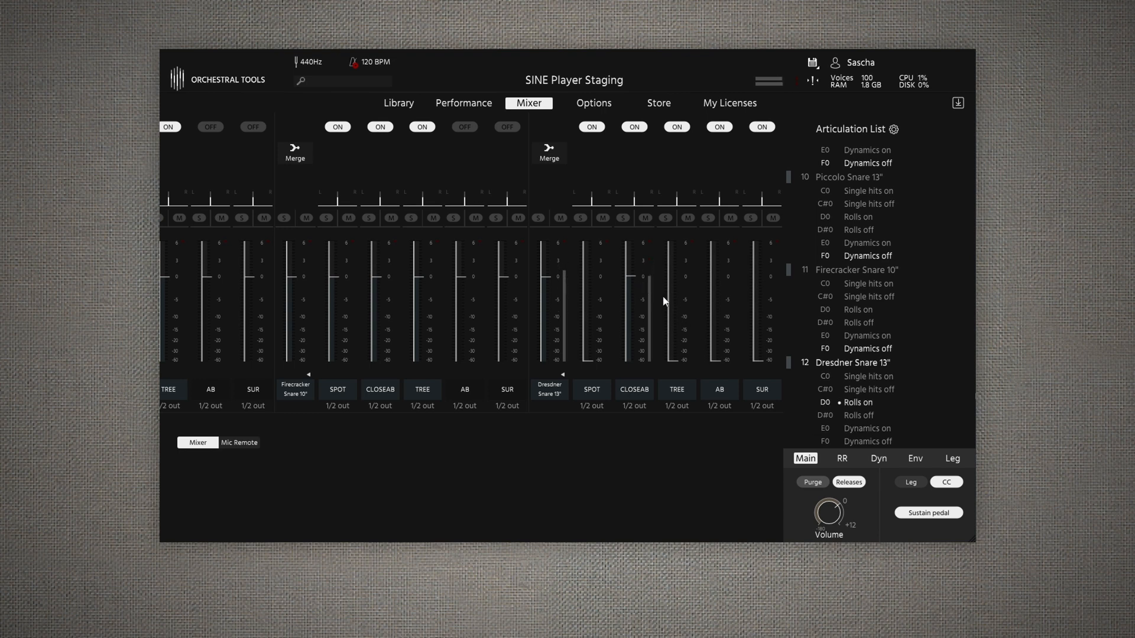
pyautogui.moveTo(681, 354); pyautogui.dragTo(691, 378)
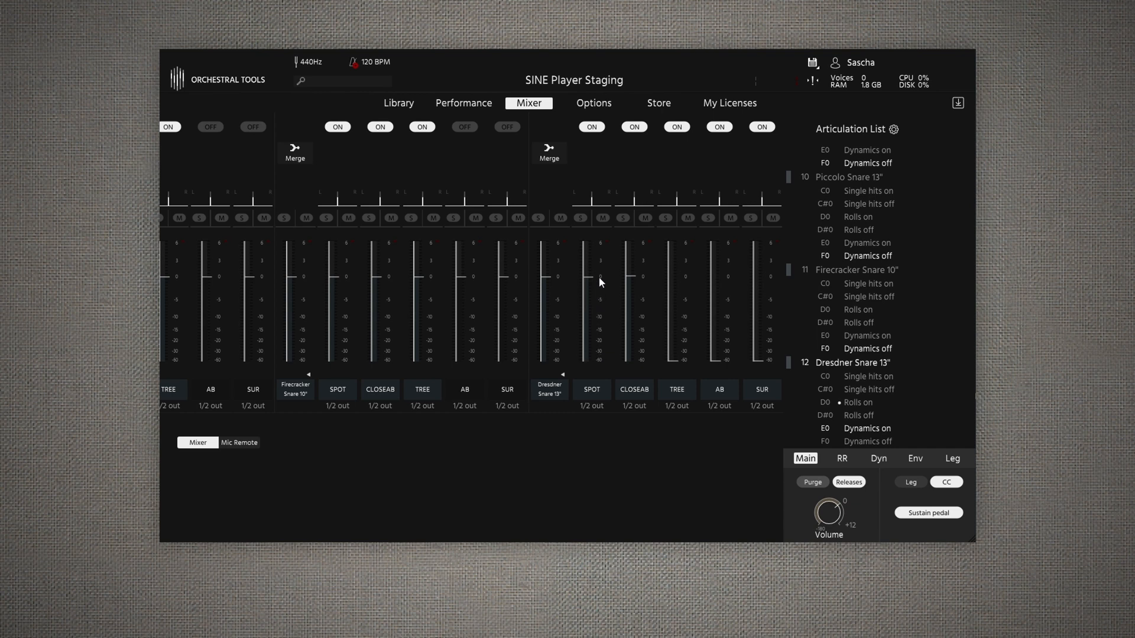
pyautogui.moveTo(633, 294); pyautogui.dragTo(637, 392)
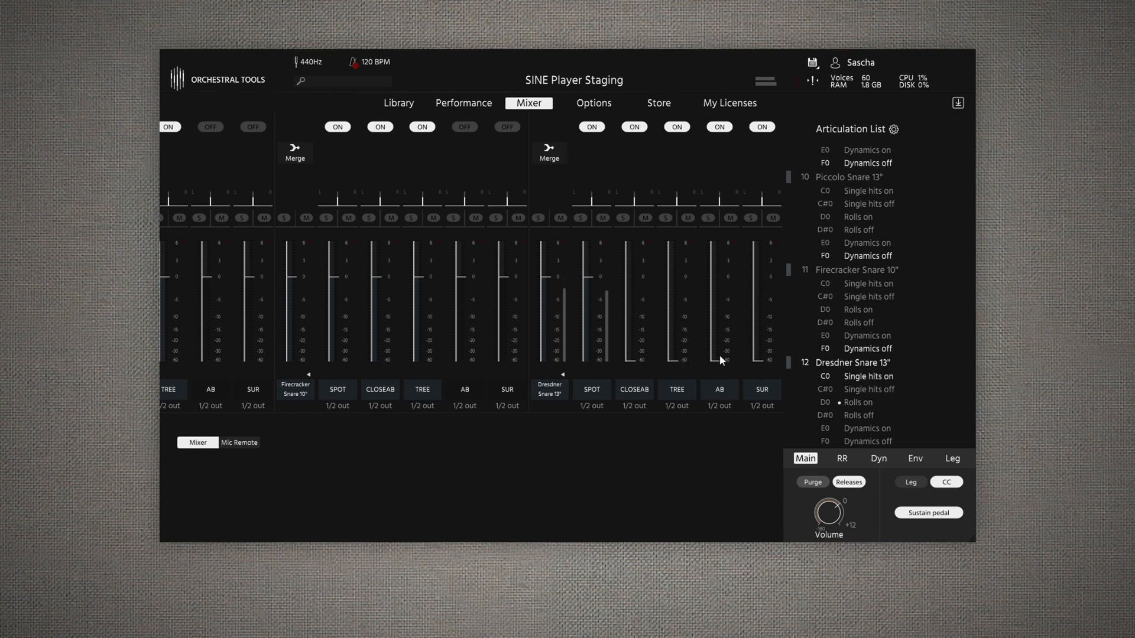
# - Try blending the TREE mic with the SPOT mic of Dresdner Snare 13", and pull TREE back down
pyautogui.moveTo(680, 356); pyautogui.dragTo(678, 289)
pyautogui.moveTo(631, 359); pyautogui.dragTo(652, 369)
pyautogui.moveTo(677, 296); pyautogui.dragTo(682, 374)
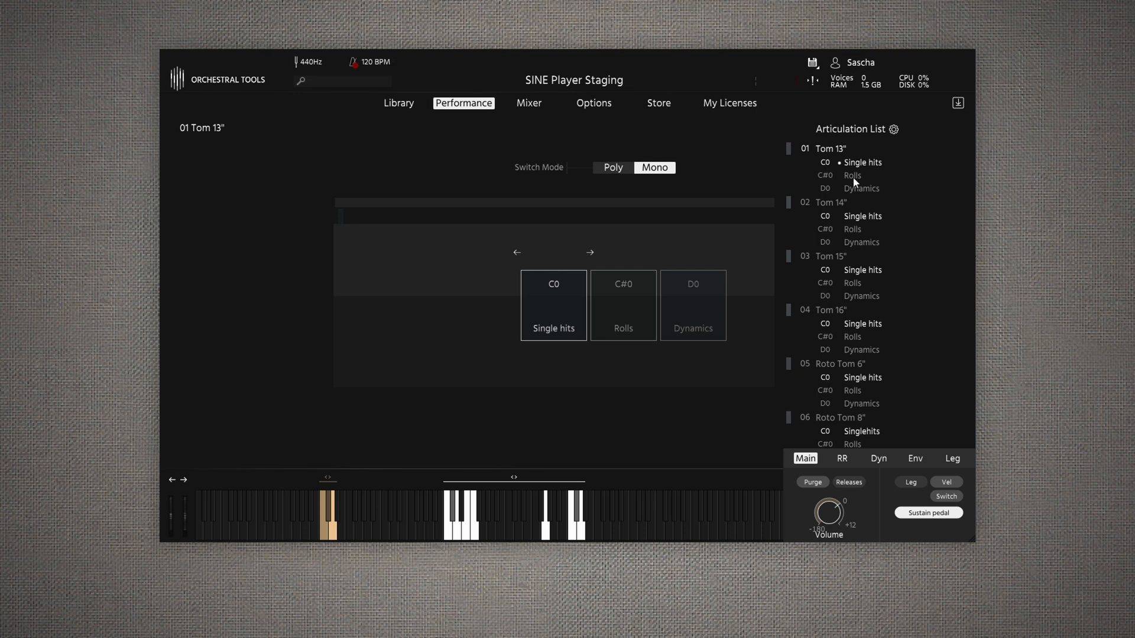
# - Audition the single hits of Tom 14", Tom 15" and Tom 16", and return through the toms to Tom 13"
pyautogui.click(828, 203)
pyautogui.click(829, 257)
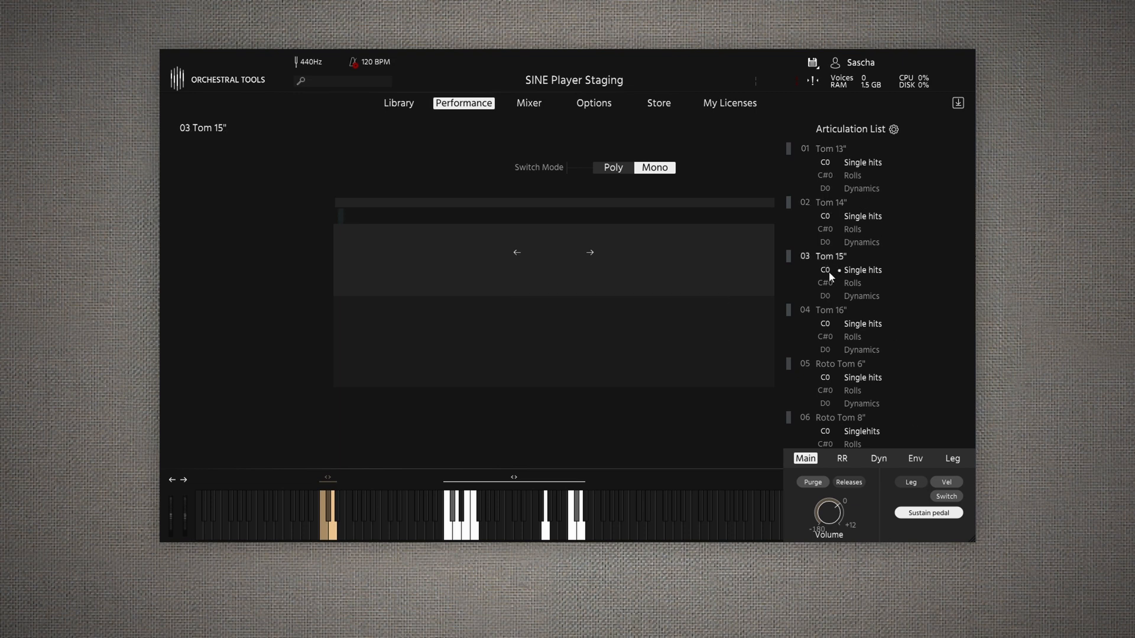
pyautogui.click(831, 310)
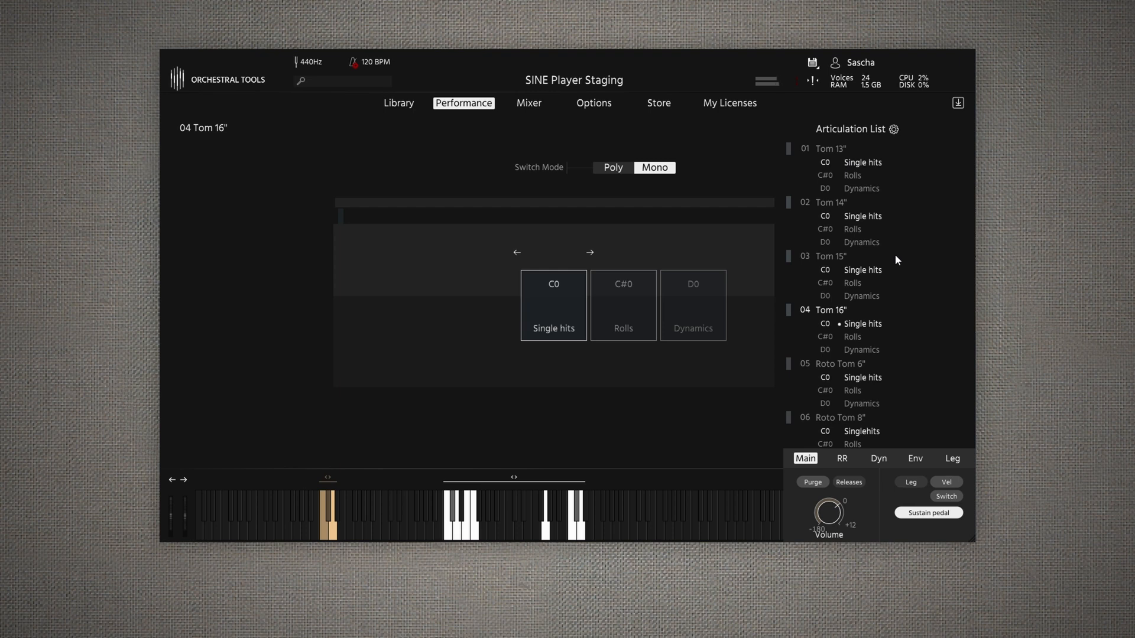
pyautogui.click(833, 204)
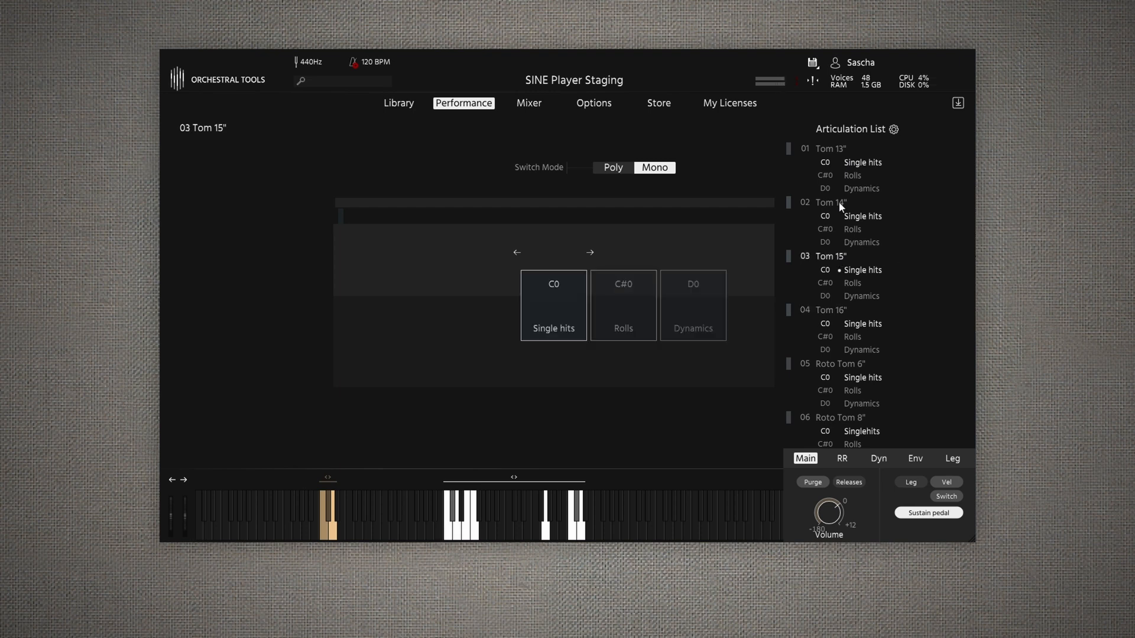
pyautogui.click(834, 149)
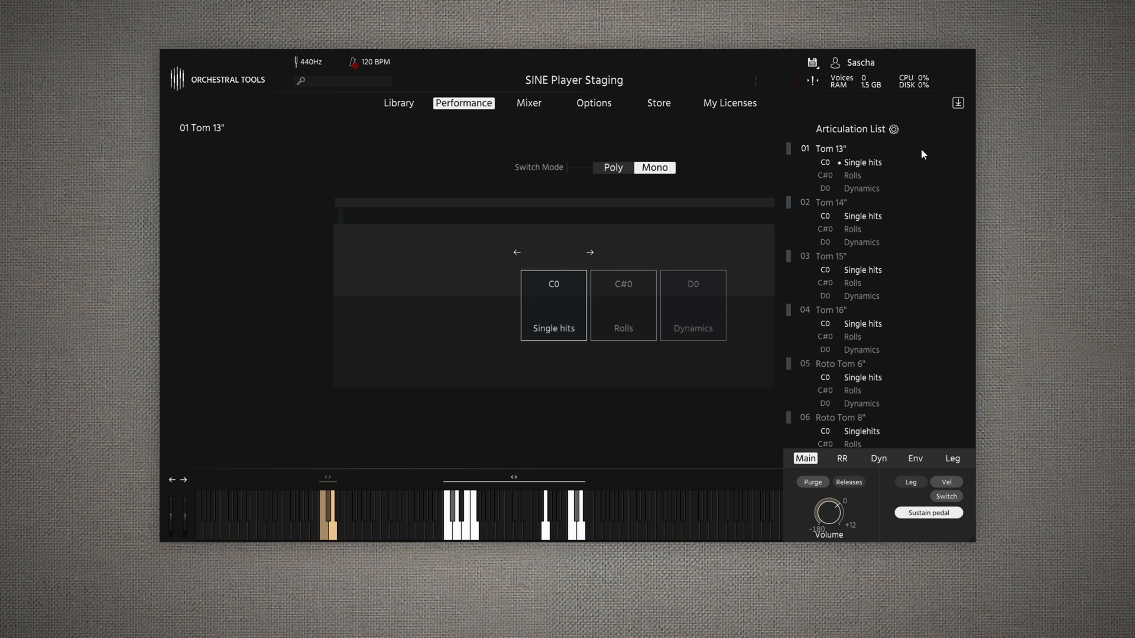
# - Step through the single hits of Roto Tom 6", 8", 10", 12", 14" and 18" to audition each size
pyautogui.scroll(-2, 970, 172)
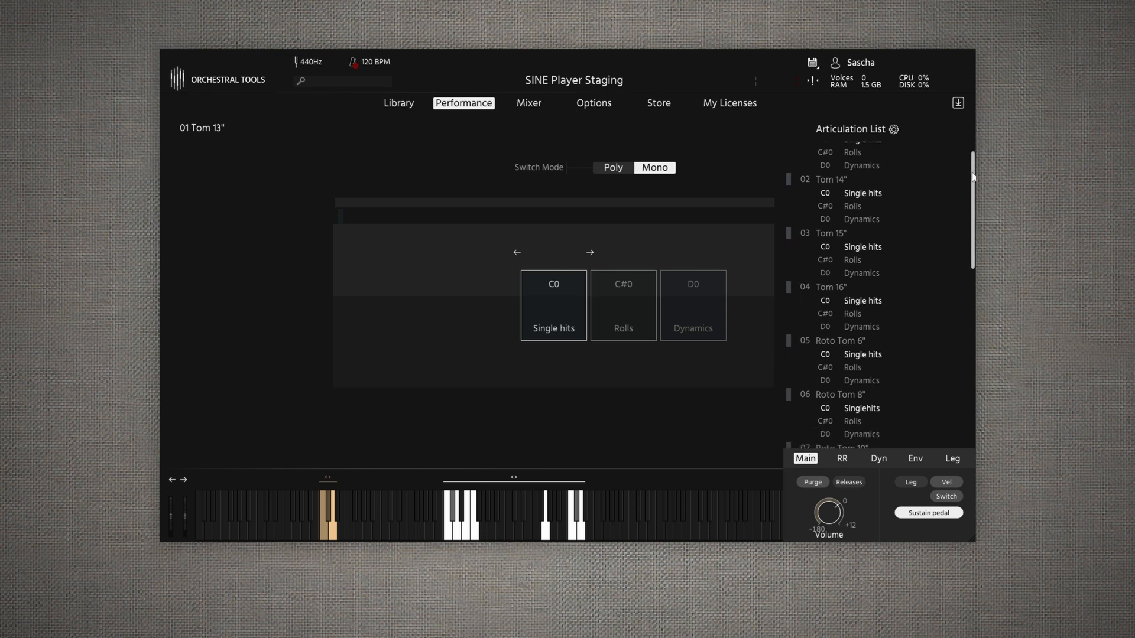
pyautogui.scroll(-8, 970, 183)
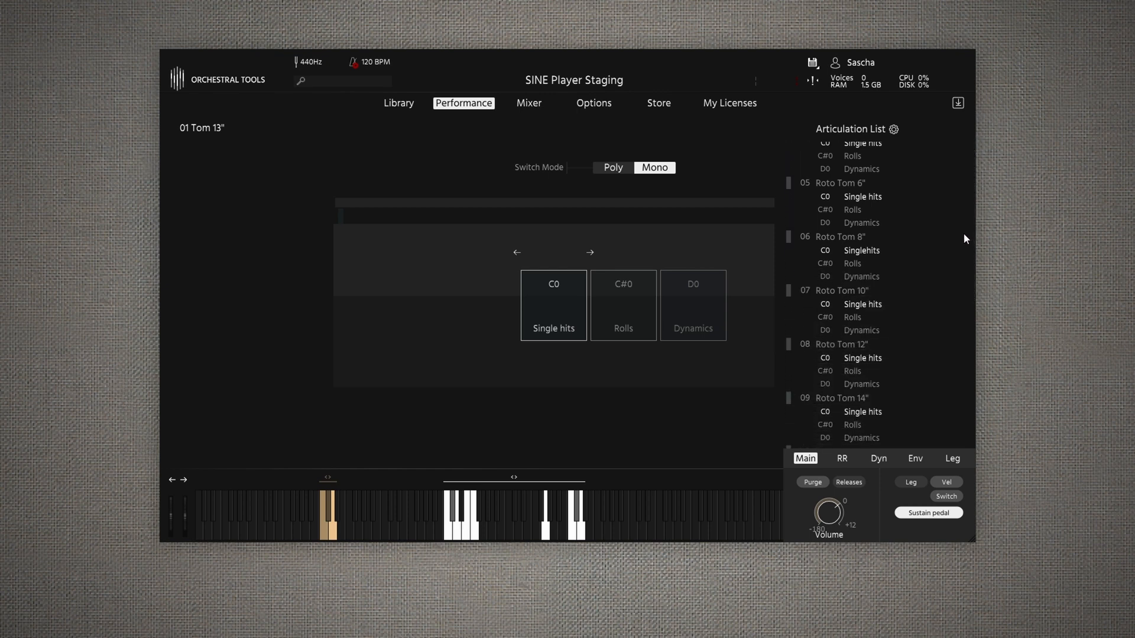
pyautogui.click(841, 179)
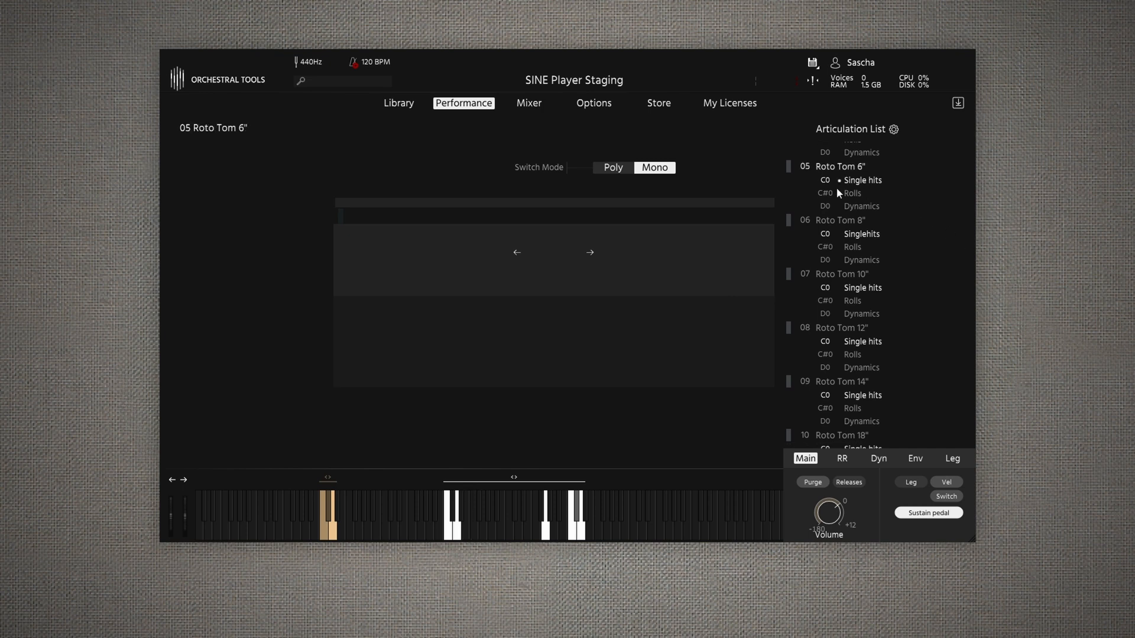
pyautogui.click(835, 222)
pyautogui.click(835, 273)
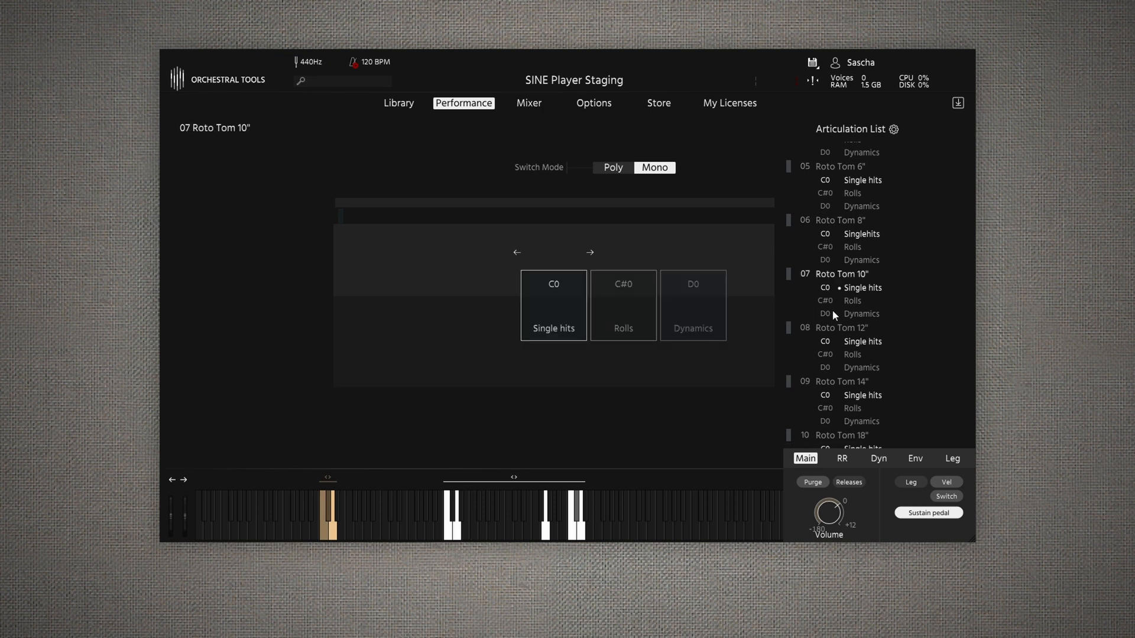
pyautogui.click(832, 327)
pyautogui.click(836, 381)
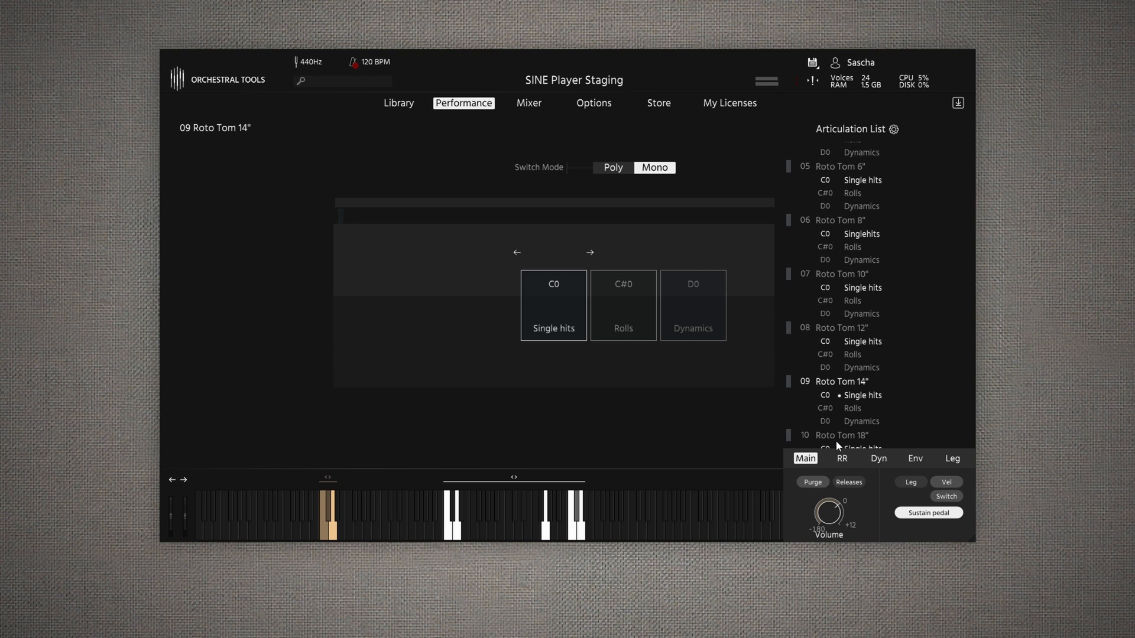
pyautogui.click(834, 437)
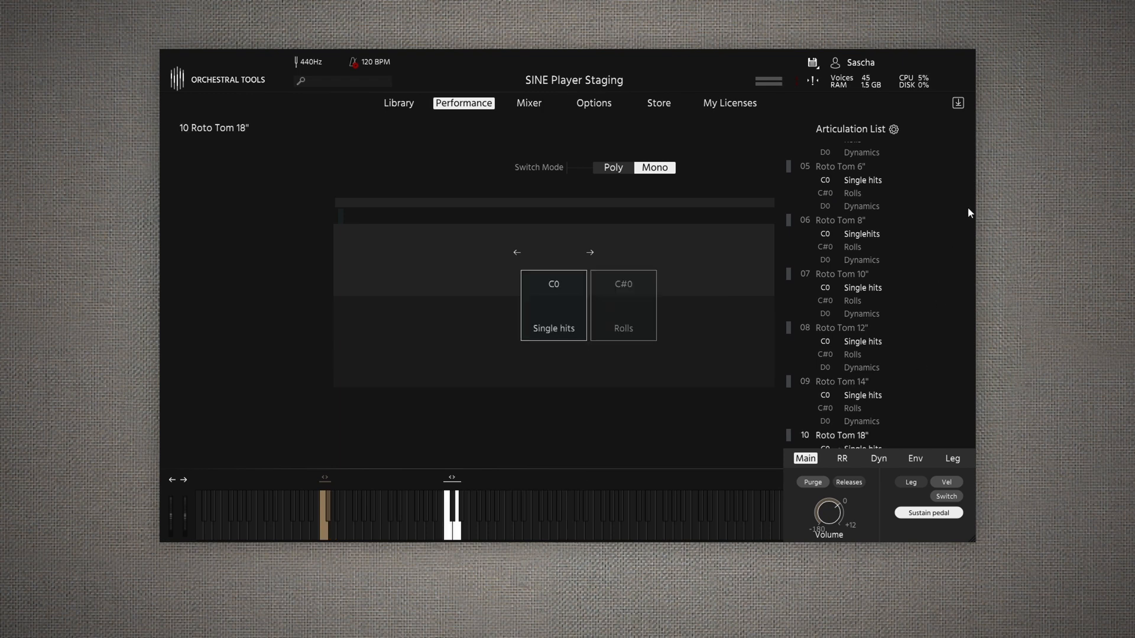
# - Return to Roto Tom 12" and audition its articulations
pyautogui.scroll(-1, 973, 231)
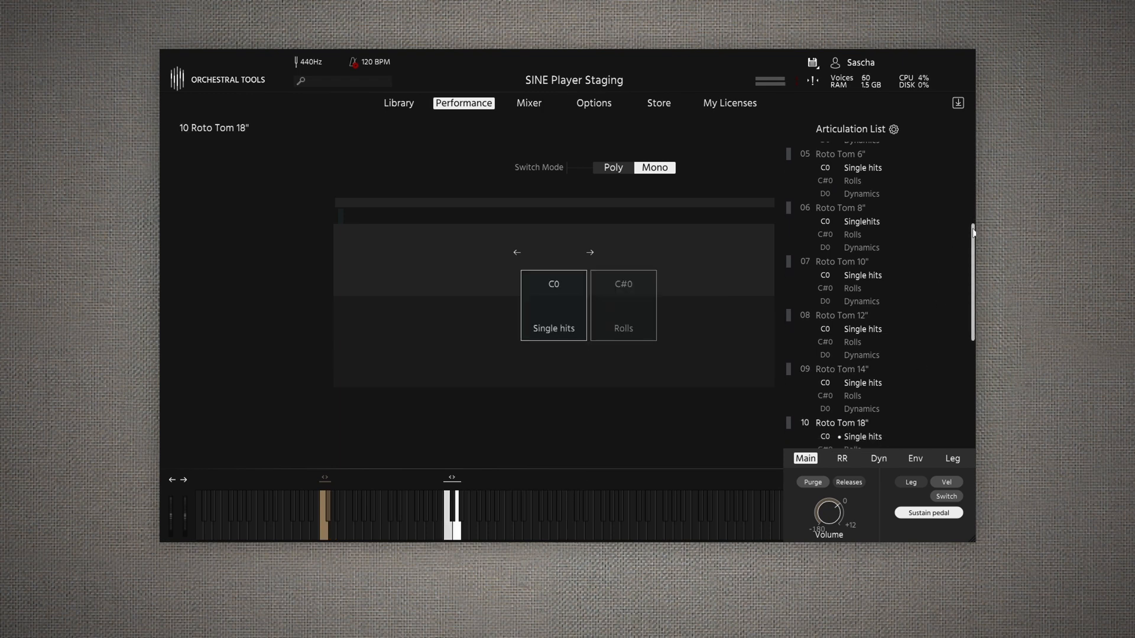
pyautogui.scroll(-1, 973, 233)
pyautogui.scroll(-1, 973, 234)
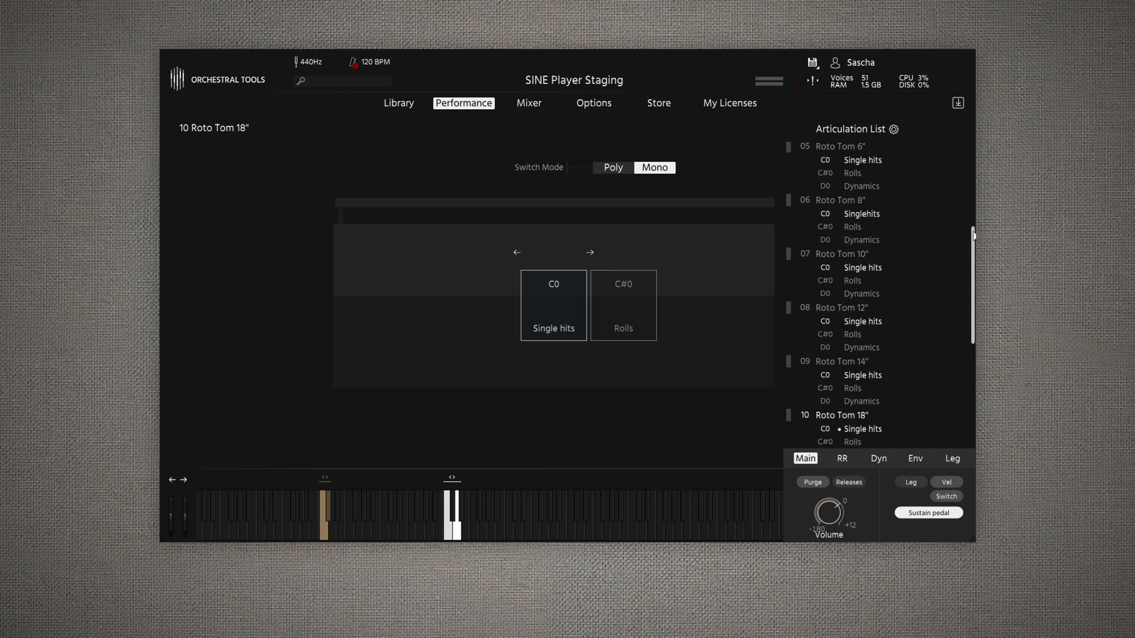
pyautogui.click(842, 310)
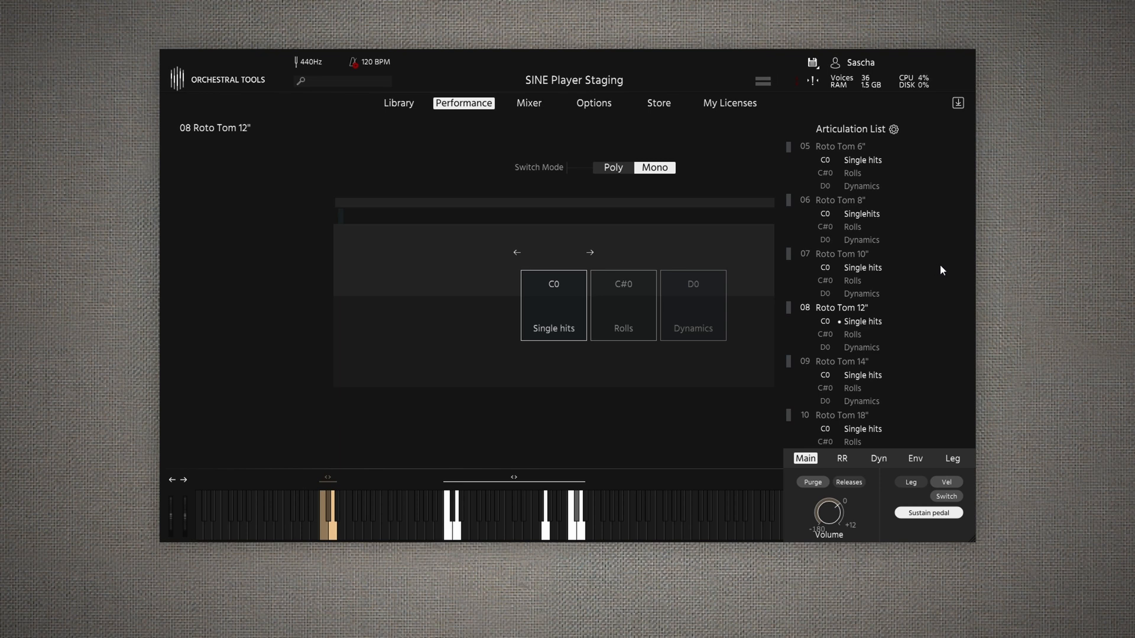
# - Audition the articulations of Bongo Set 1, Bongo Set 2 and Conga Set
pyautogui.moveTo(973, 287)
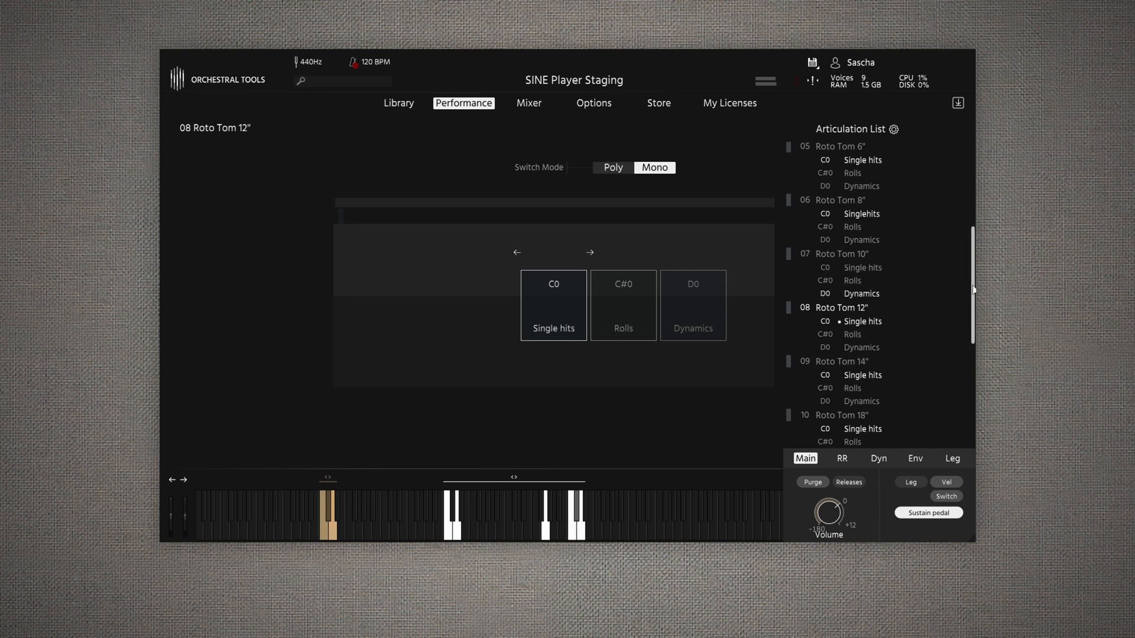
pyautogui.moveTo(973, 289); pyautogui.dragTo(958, 396)
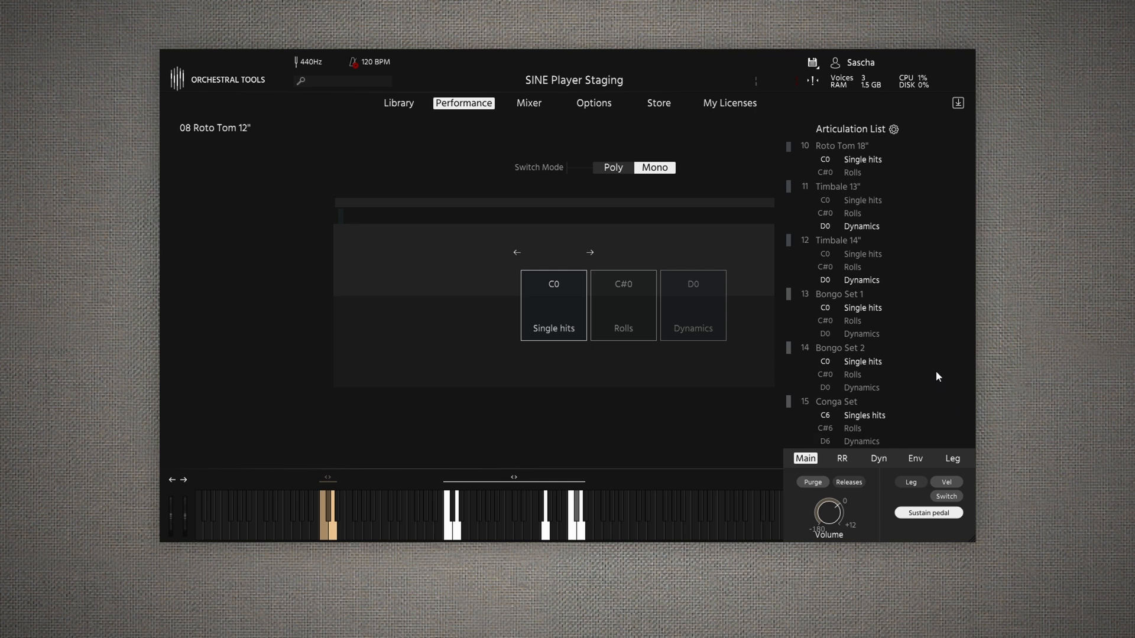
pyautogui.click(837, 293)
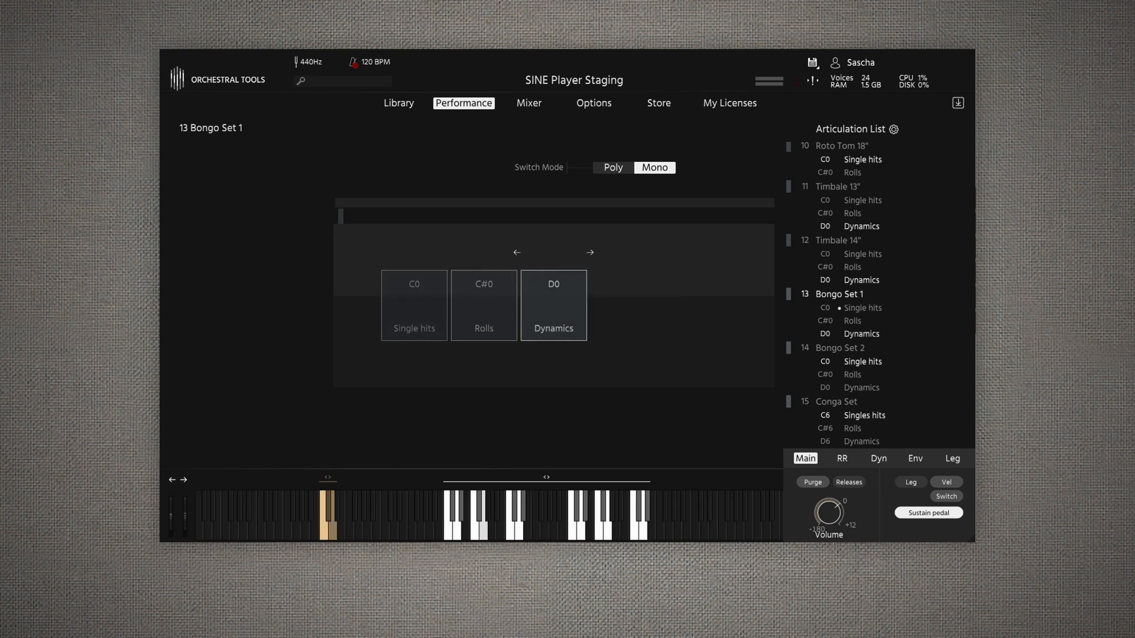
pyautogui.click(853, 350)
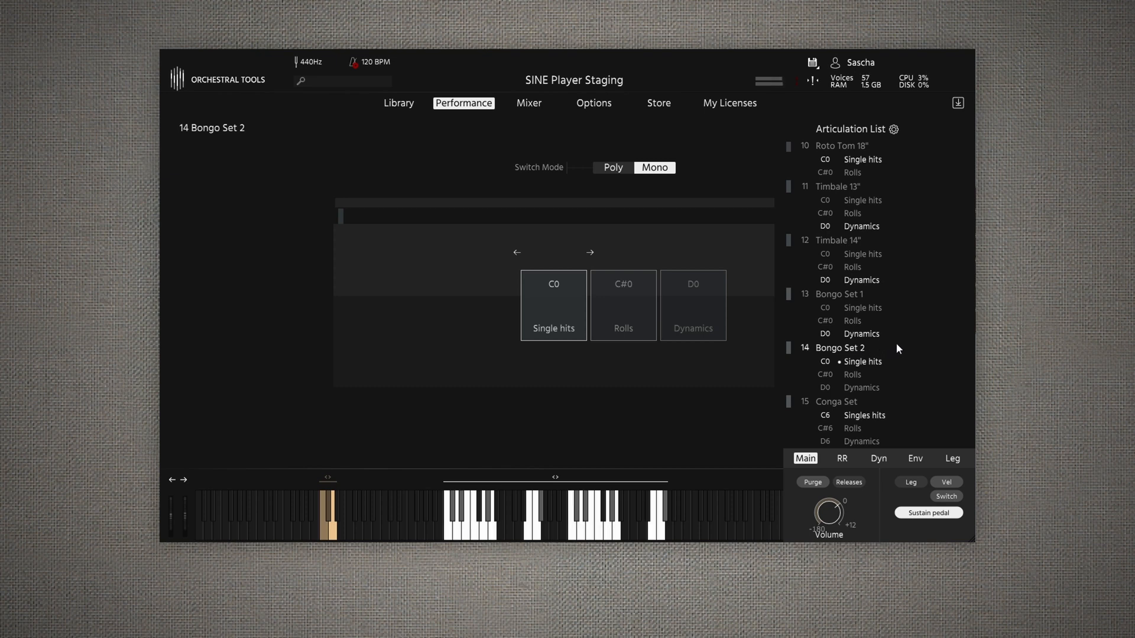
pyautogui.click(850, 403)
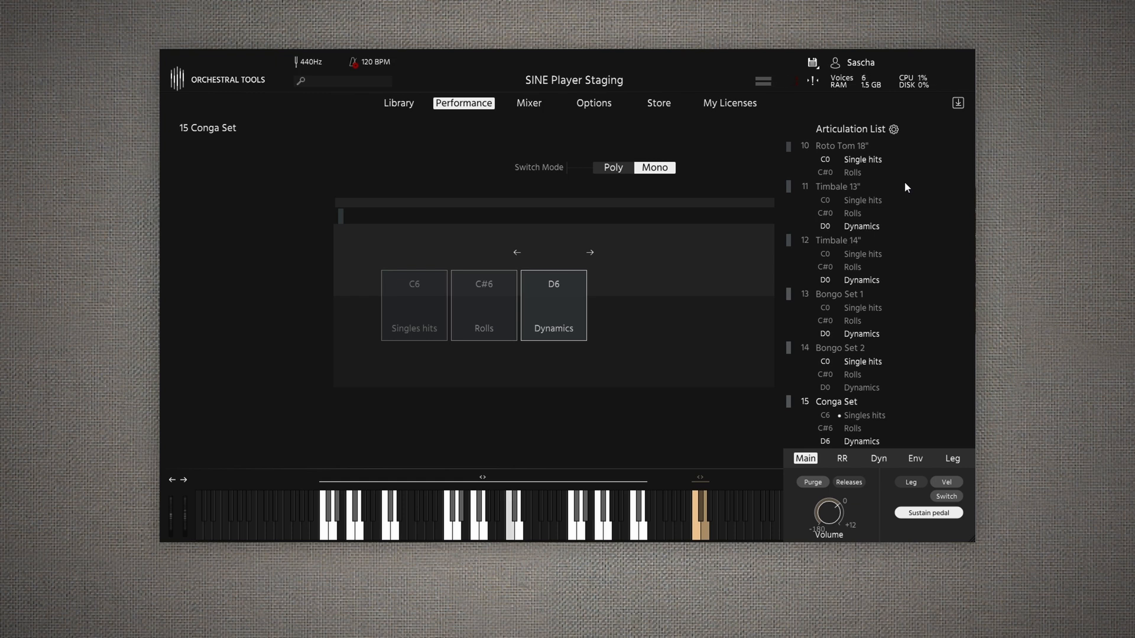
# - Activate Single hits for Timbale 13" and compare it with the single hits of Timbale 14"
pyautogui.click(842, 184)
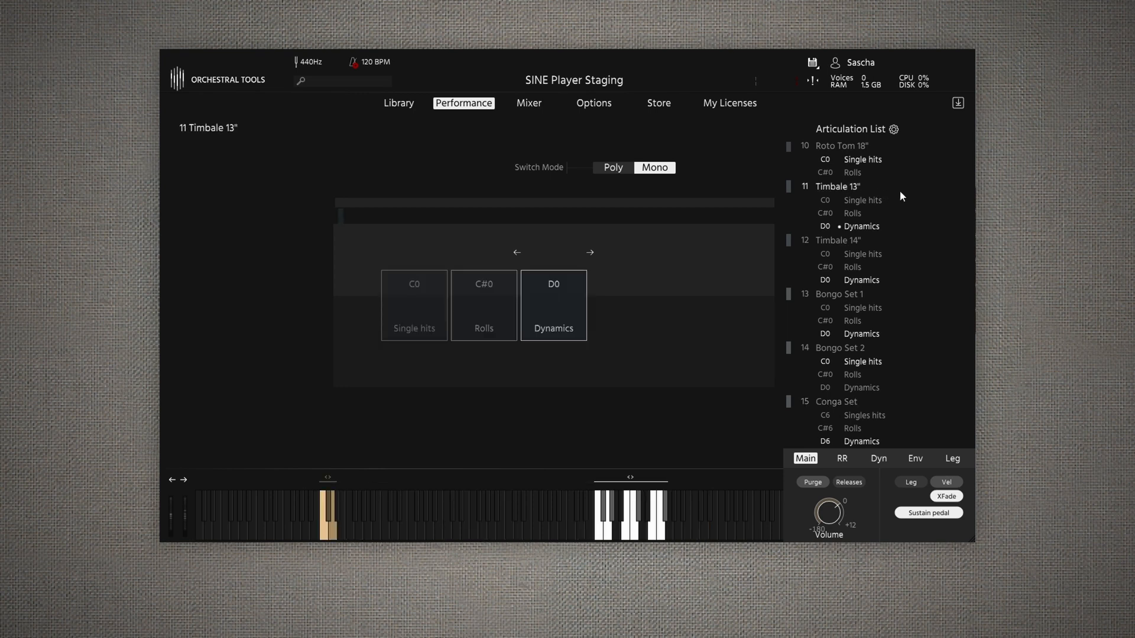
pyautogui.click(864, 200)
pyautogui.click(834, 240)
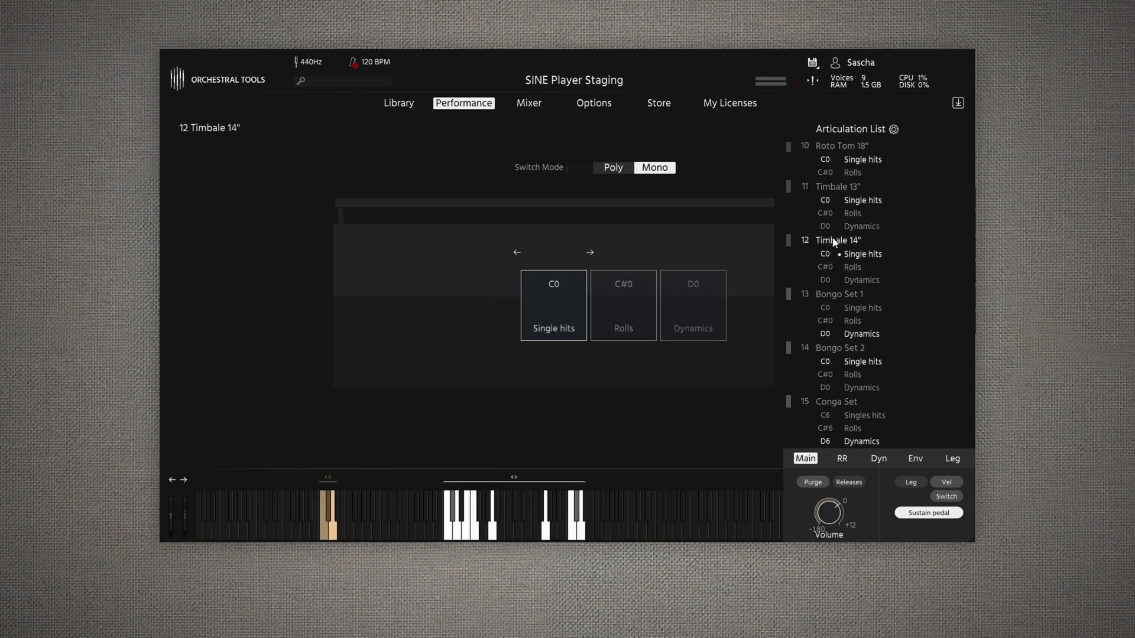
pyautogui.click(838, 185)
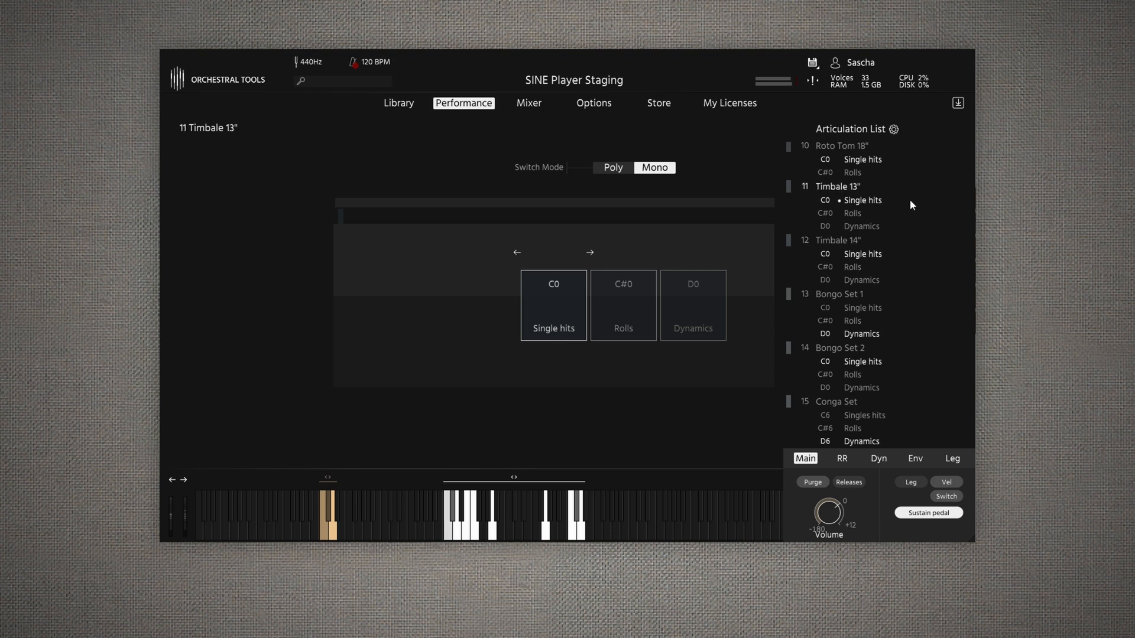